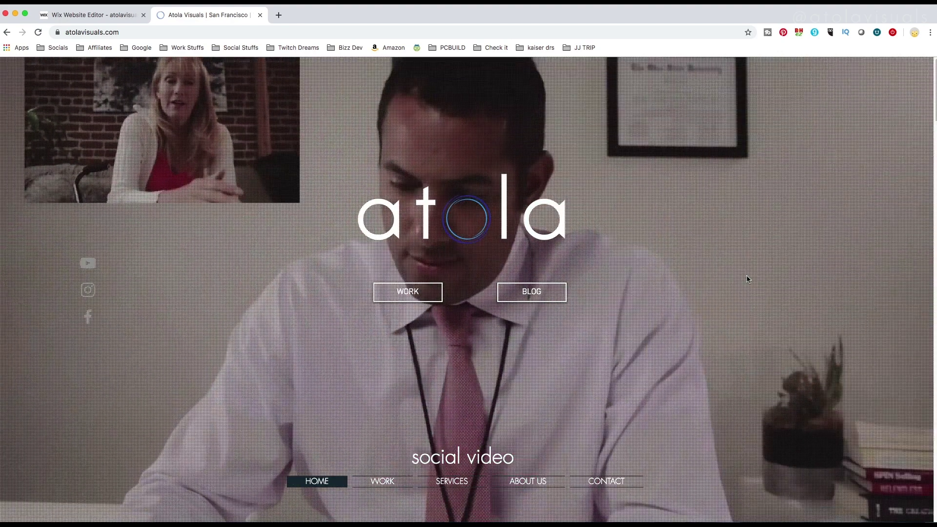
# - Scroll up and down through the Kokedama example site's pages to study its layout
pyautogui.scroll(-2, 748, 280)
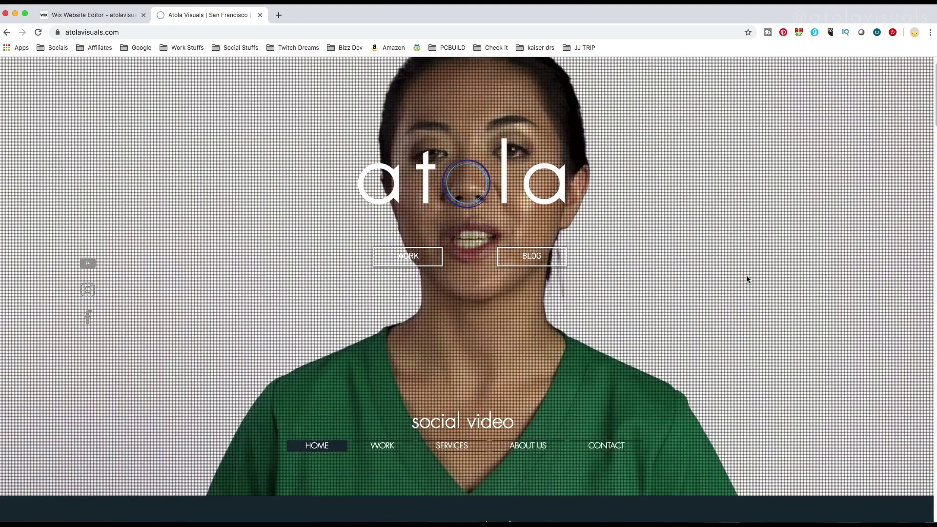
pyautogui.scroll(-15, 748, 279)
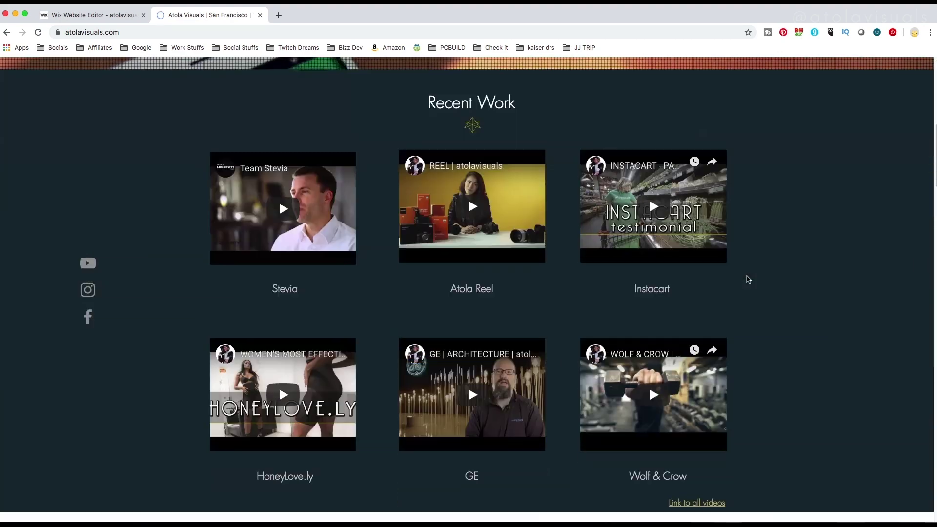
pyautogui.scroll(-20, 748, 279)
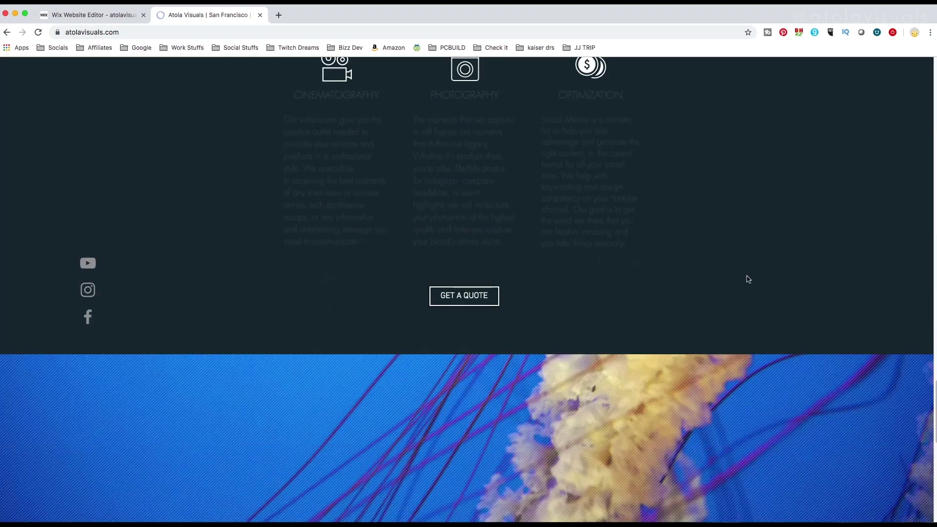
pyautogui.scroll(-5, 748, 279)
pyautogui.scroll(20, 748, 279)
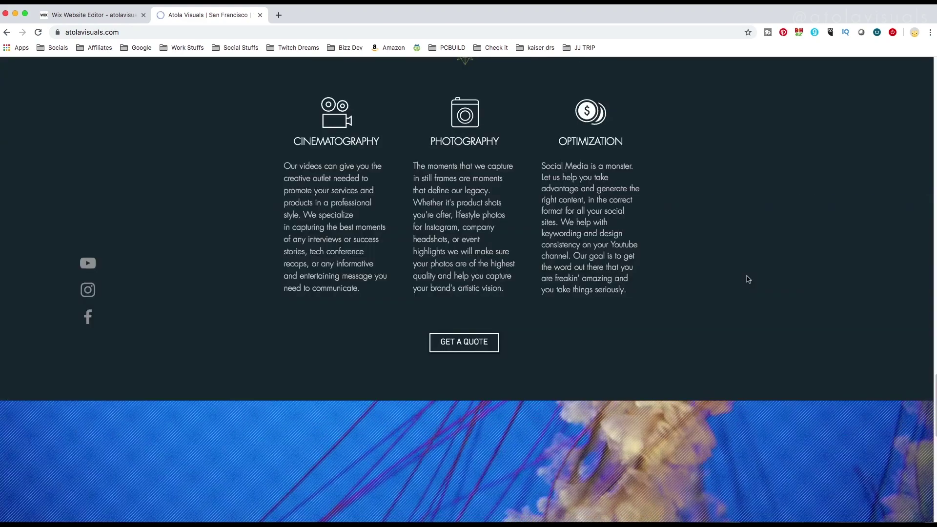
pyautogui.scroll(15, 748, 279)
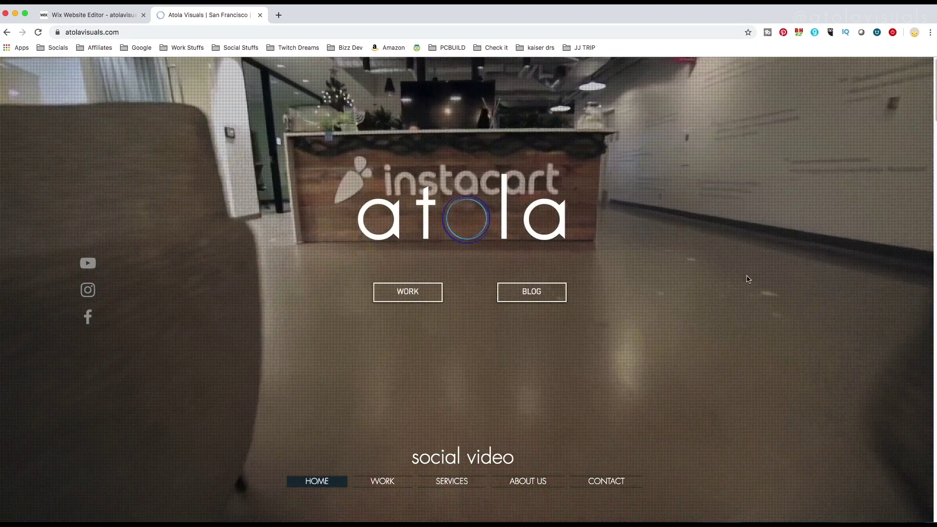
pyautogui.scroll(-10, 748, 279)
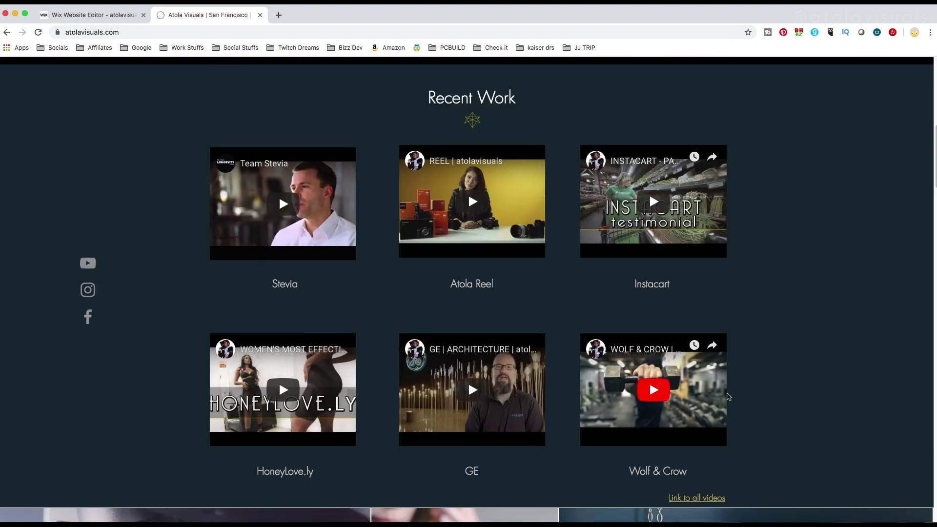
pyautogui.scroll(-1, 803, 393)
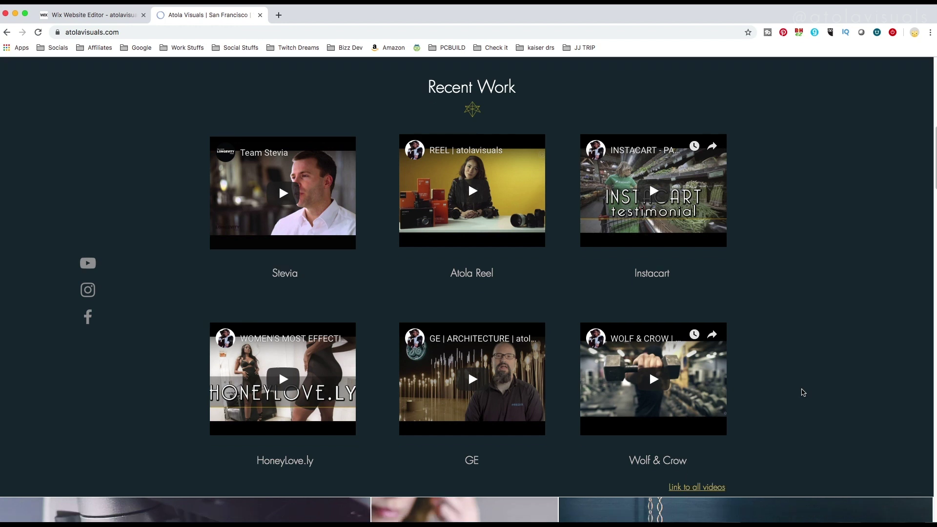
pyautogui.scroll(-1, 802, 393)
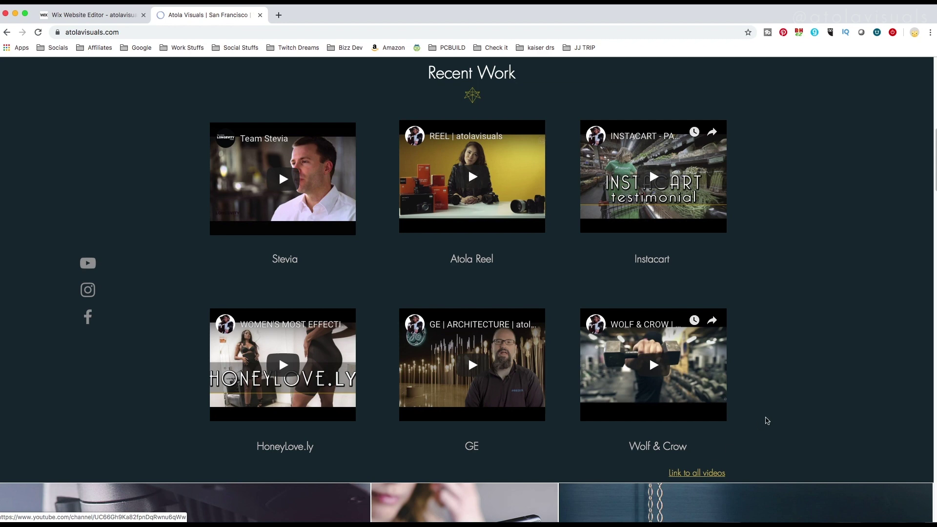
pyautogui.scroll(-6, 767, 421)
pyautogui.scroll(-2, 767, 421)
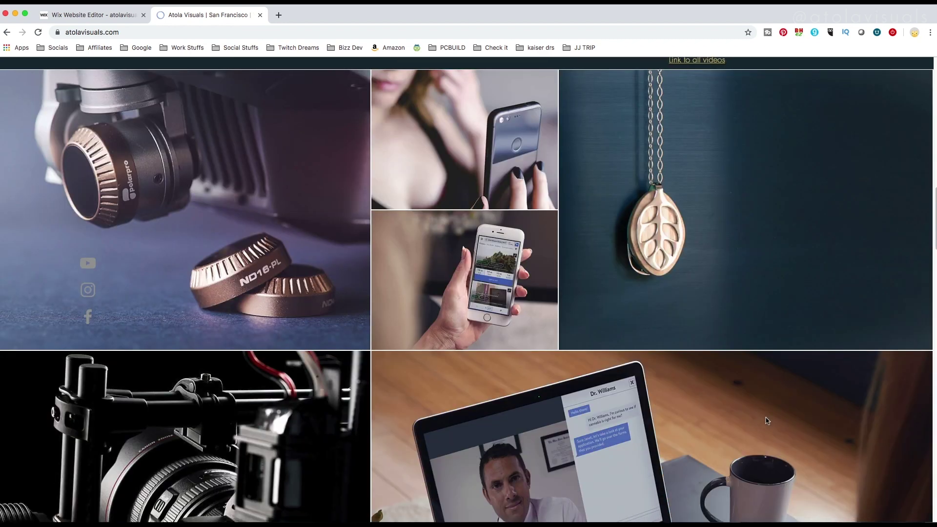
pyautogui.scroll(-7, 767, 421)
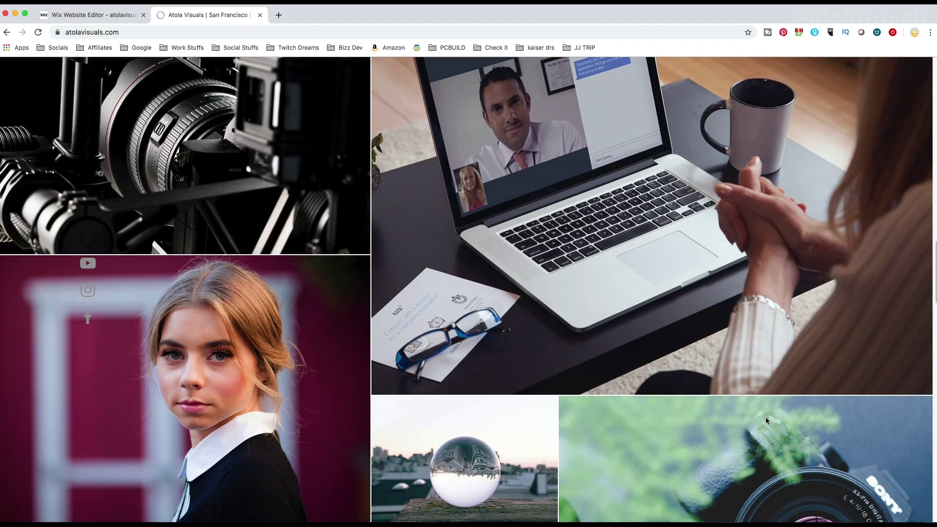
pyautogui.scroll(-3, 765, 417)
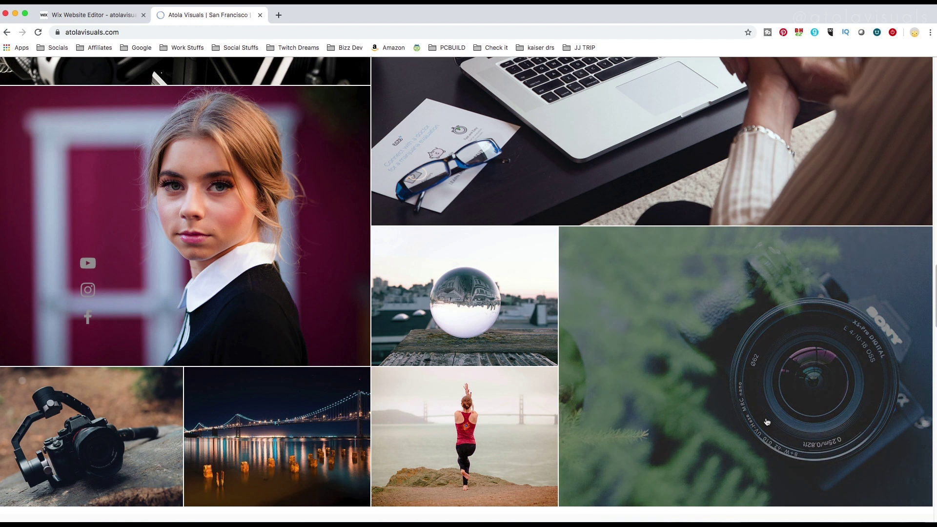
pyautogui.scroll(-2, 767, 421)
pyautogui.scroll(5, 767, 421)
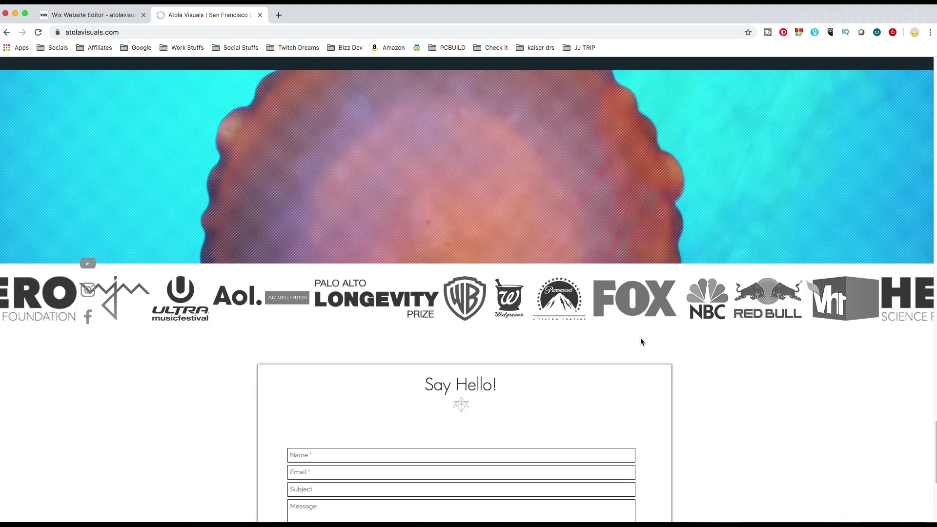
pyautogui.scroll(2, 641, 340)
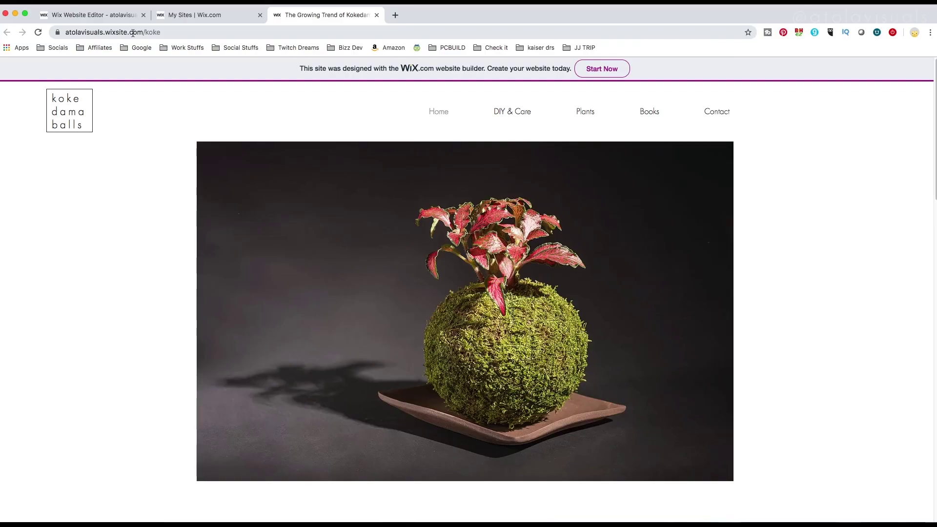
pyautogui.scroll(-10, 570, 275)
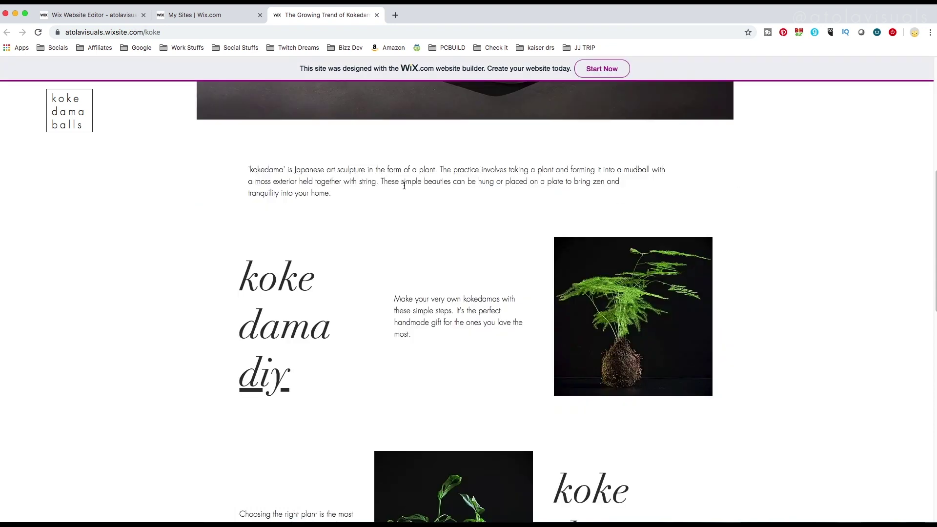
pyautogui.scroll(-5, 569, 273)
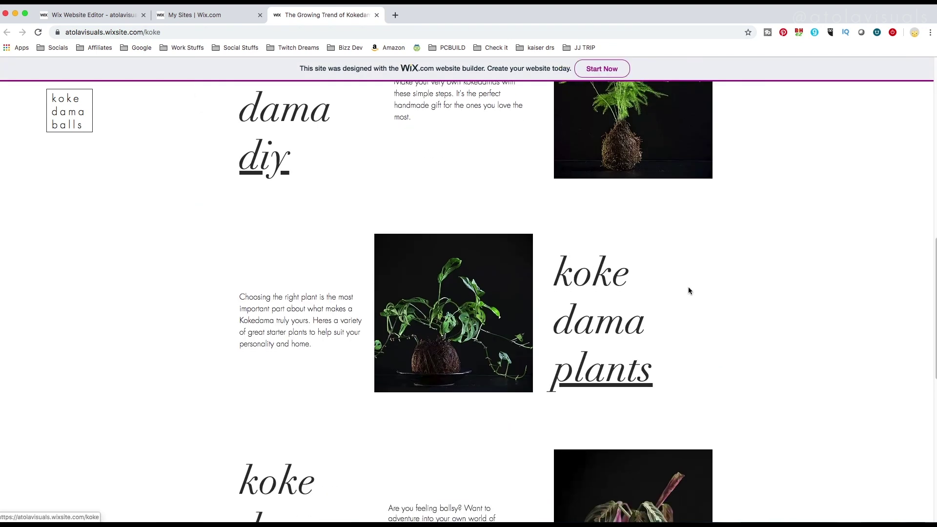
pyautogui.scroll(-10, 745, 295)
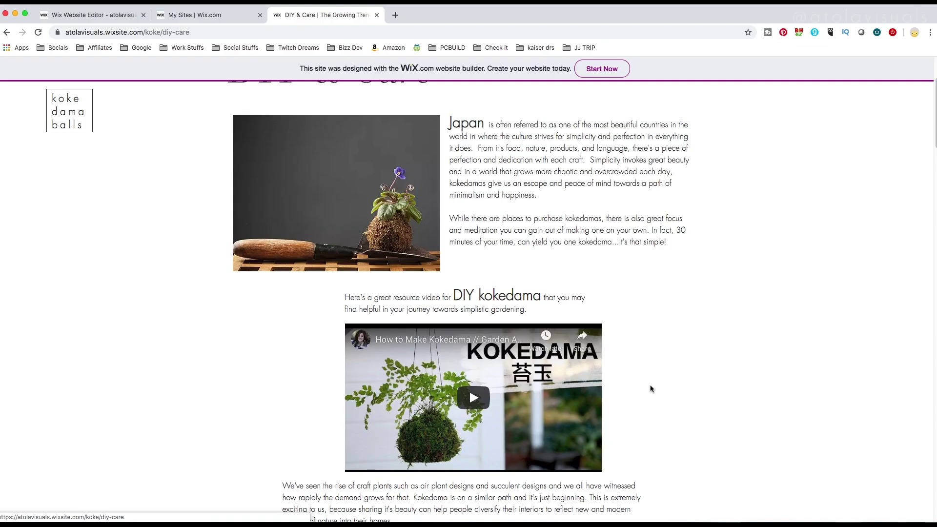
pyautogui.scroll(-7, 651, 389)
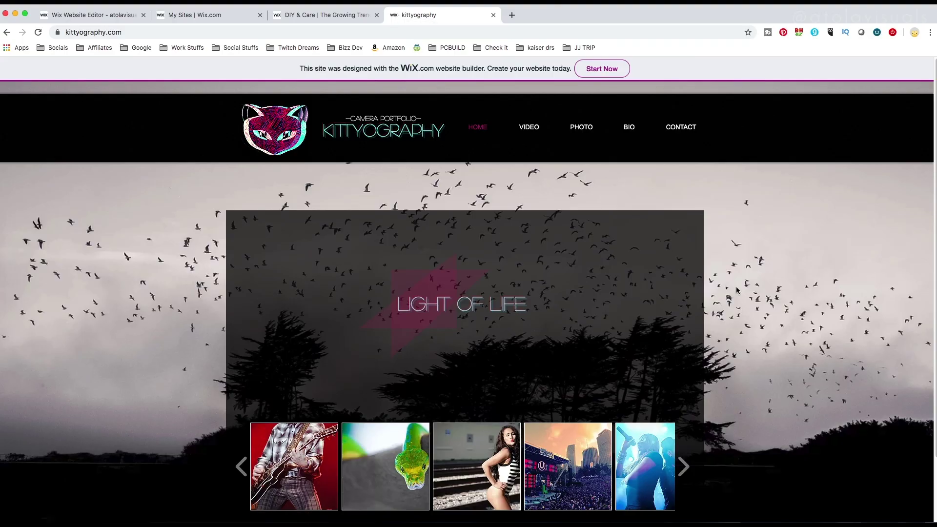
# - Scroll a little down the Kittyography home page
pyautogui.scroll(-3, 744, 289)
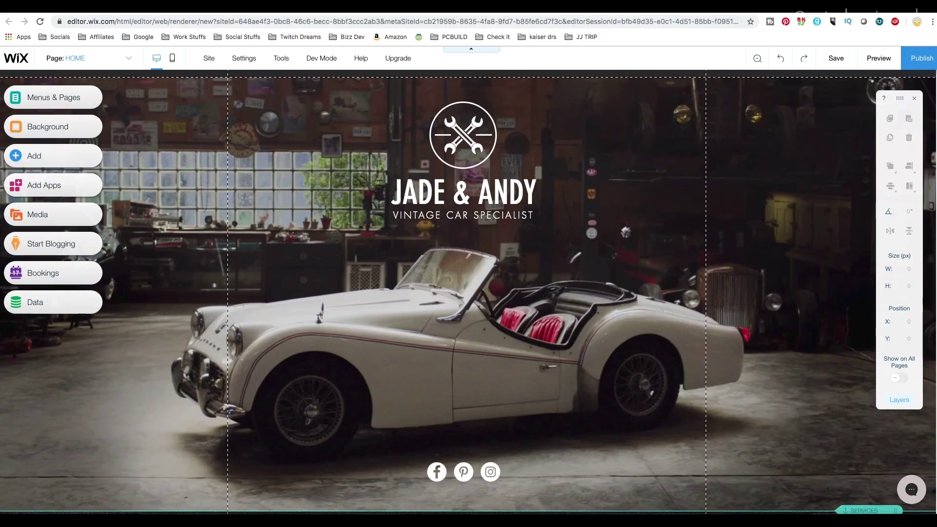
# - Scroll down through the Jade & Andy vintage car template in the editor
pyautogui.scroll(-5, 931, 171)
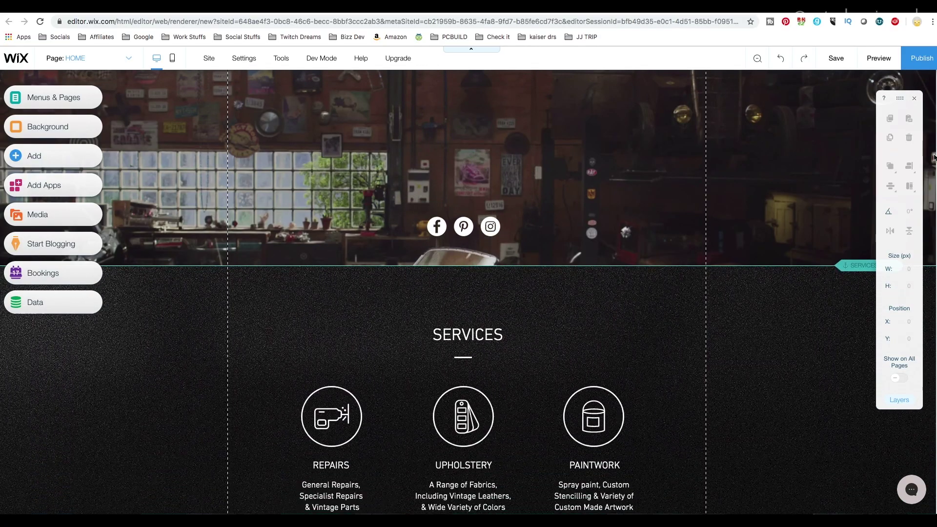
pyautogui.scroll(-5, 930, 172)
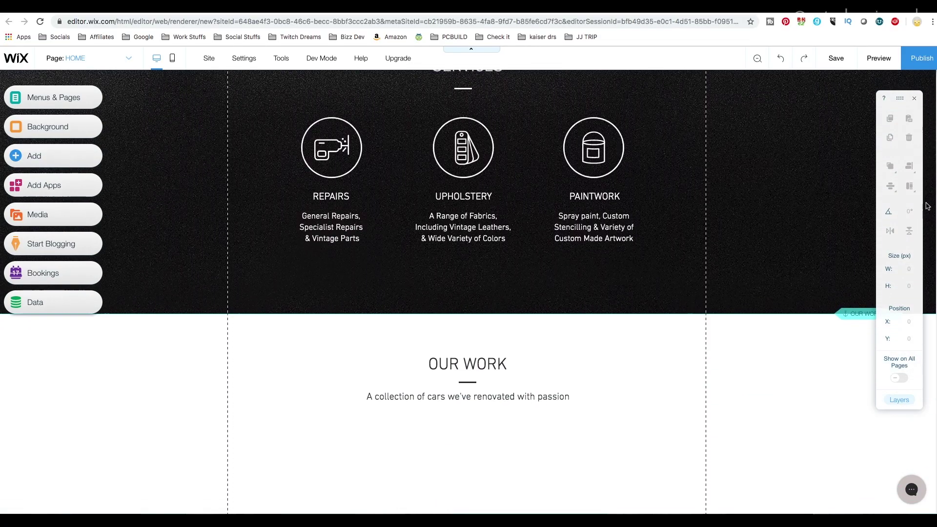
pyautogui.scroll(-5, 925, 216)
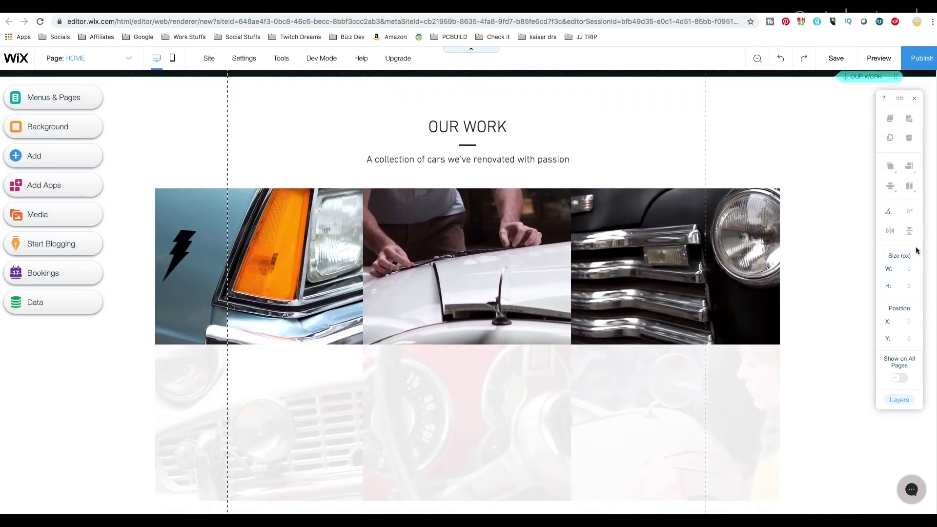
pyautogui.scroll(-5, 915, 261)
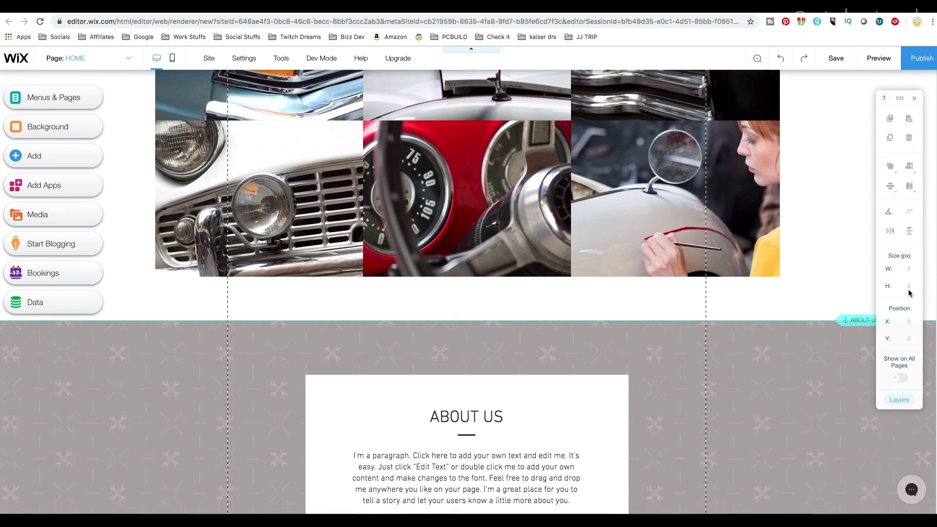
pyautogui.scroll(-5, 908, 304)
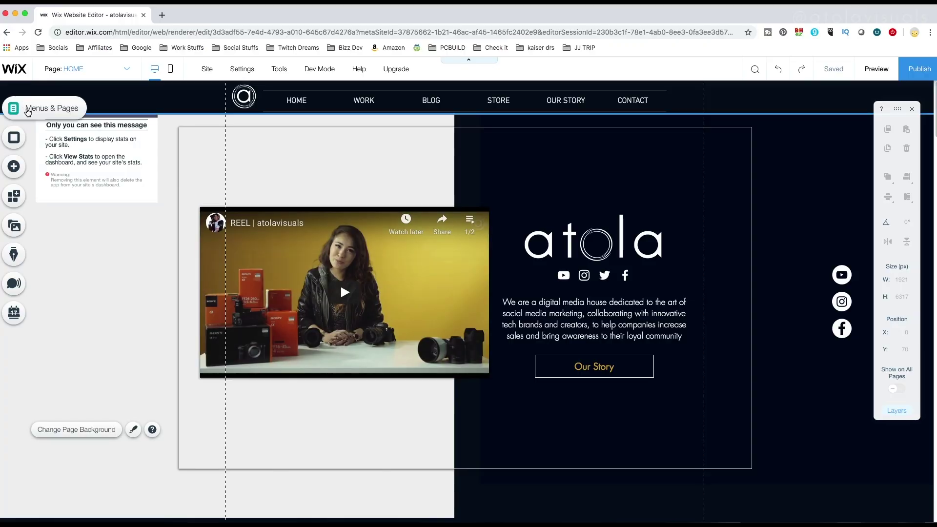
# - Open Menus & Pages and scroll through the page list, including WORK's subpages
pyautogui.click(20, 113)
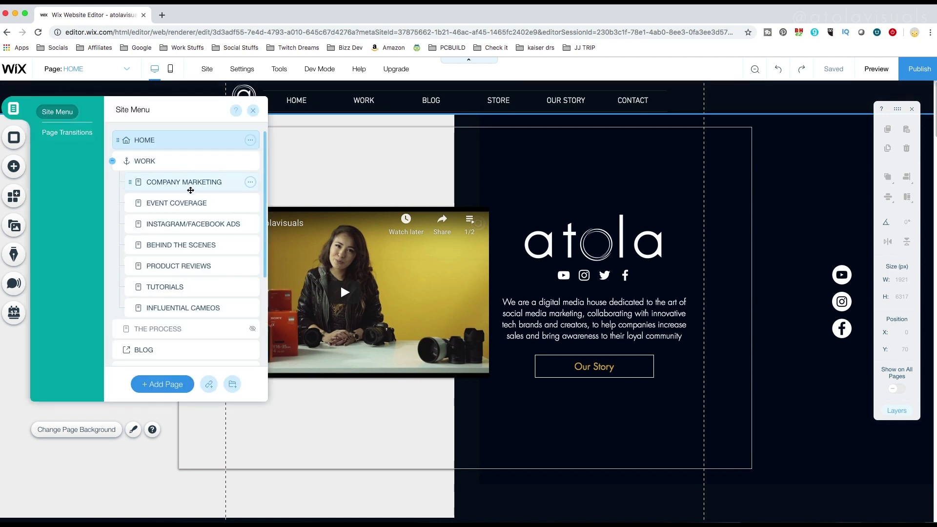
pyautogui.scroll(-3, 195, 205)
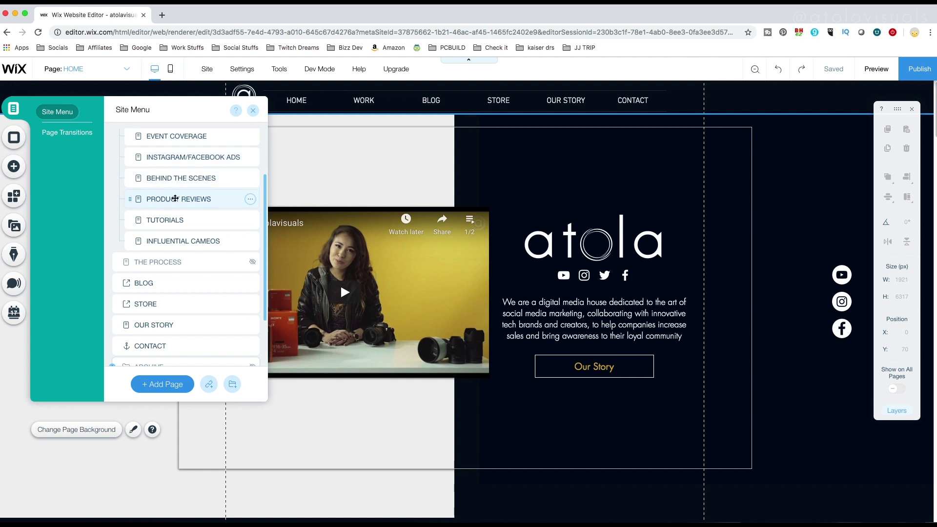
pyautogui.scroll(-3, 190, 193)
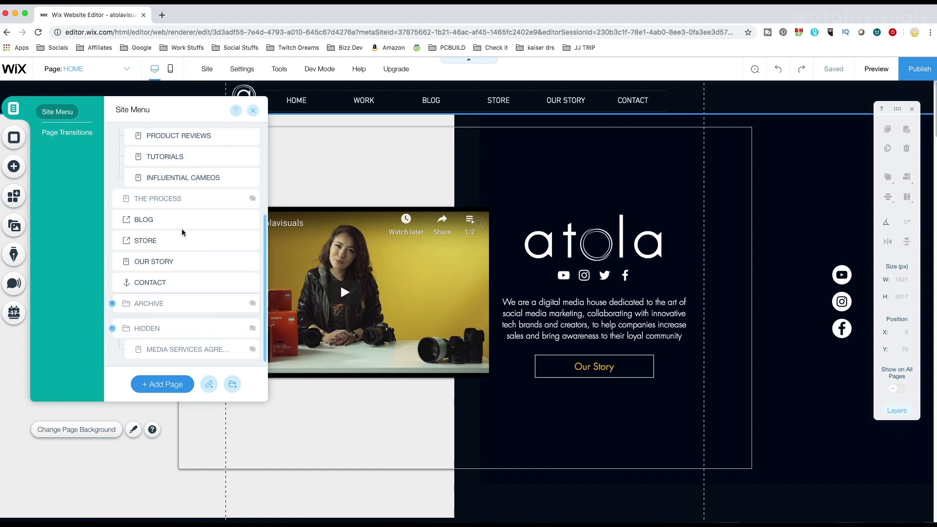
pyautogui.scroll(6, 183, 229)
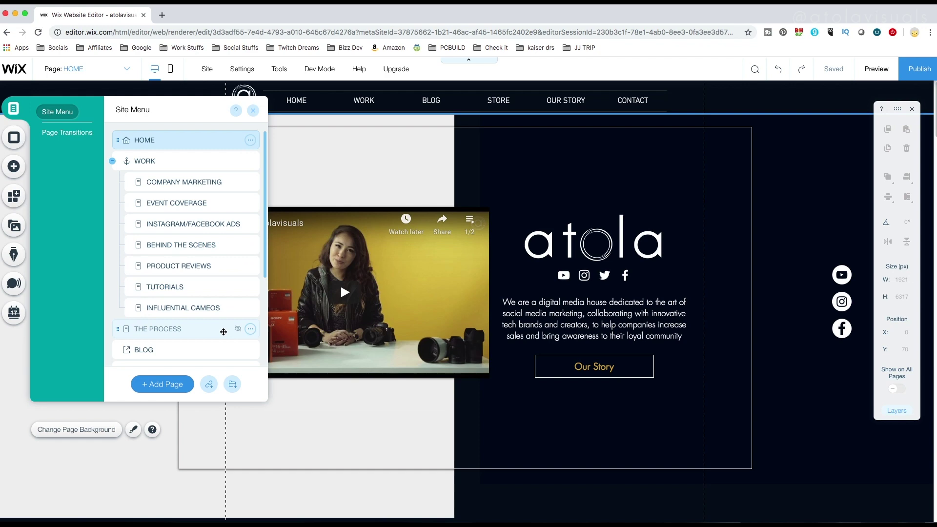
pyautogui.scroll(-10, 511, 401)
pyautogui.scroll(-10, 511, 400)
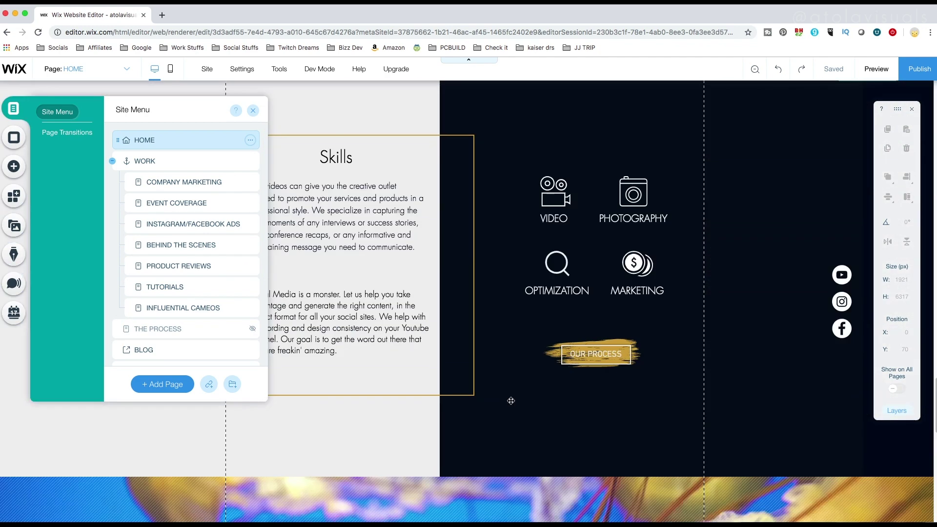
pyautogui.scroll(5, 516, 389)
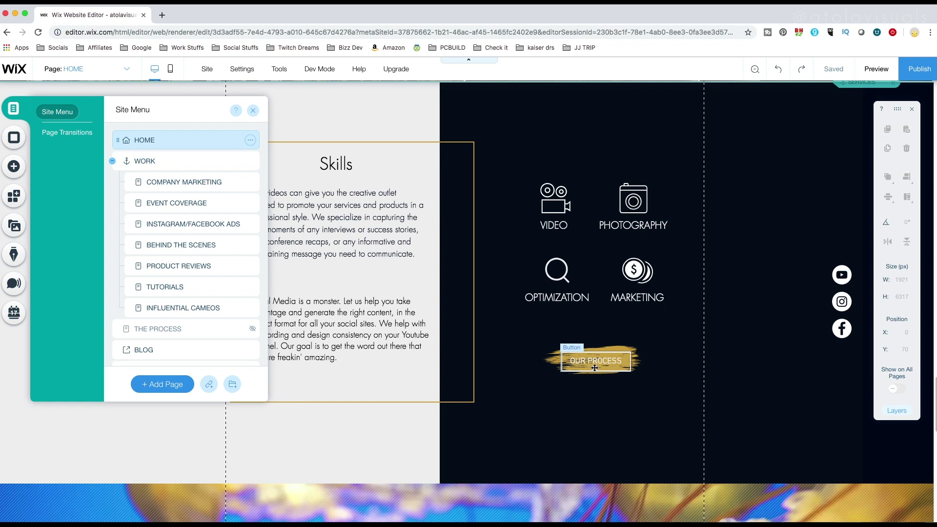
pyautogui.click(144, 140)
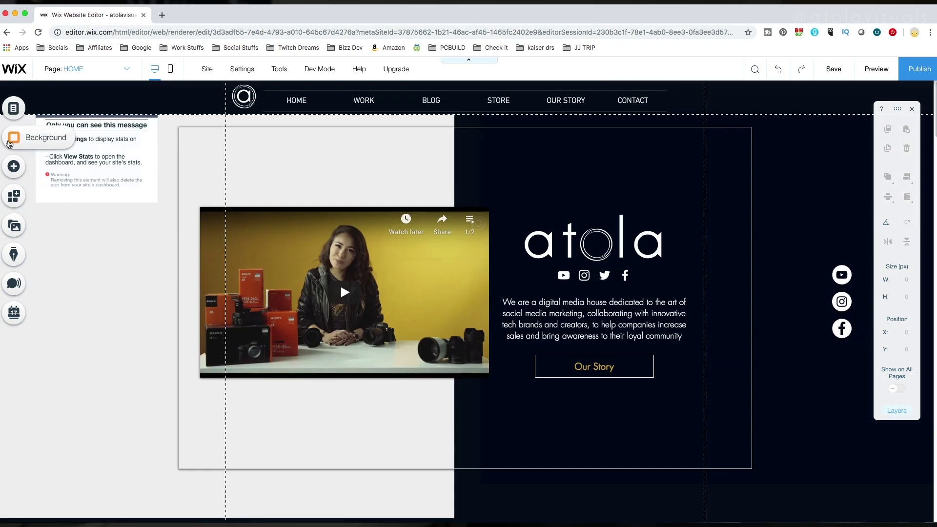
pyautogui.click(8, 143)
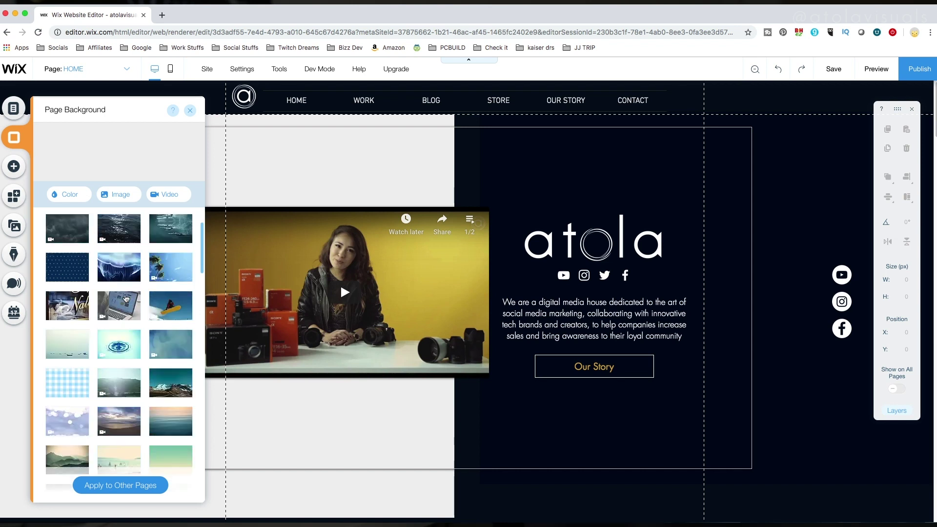
pyautogui.moveTo(126, 294)
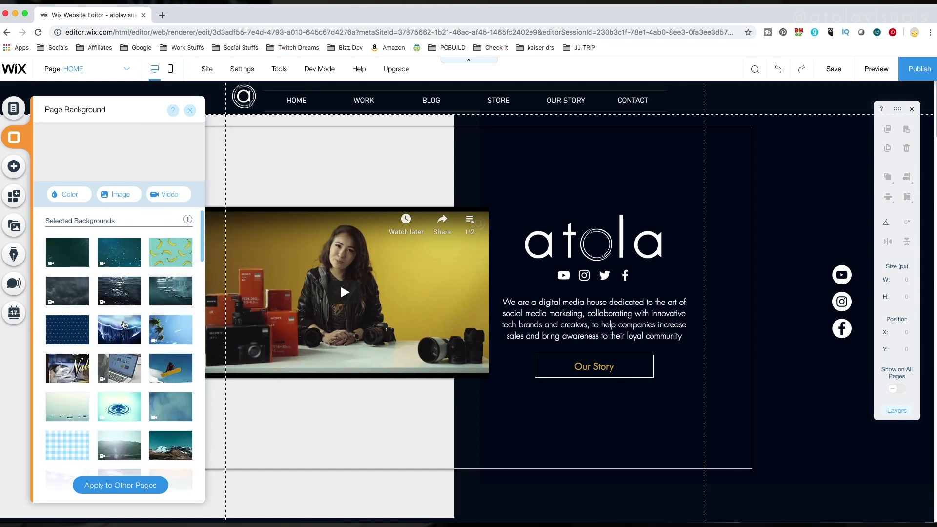
pyautogui.moveTo(124, 326)
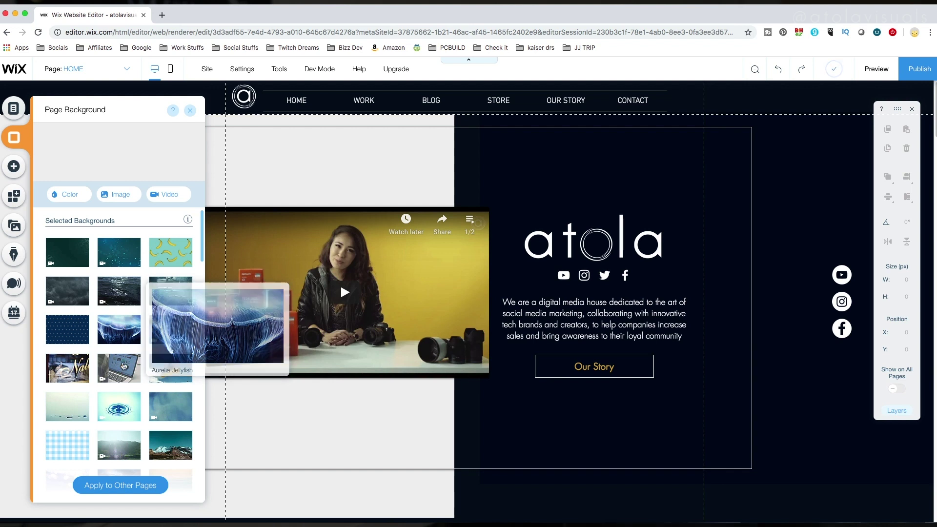
pyautogui.moveTo(124, 369)
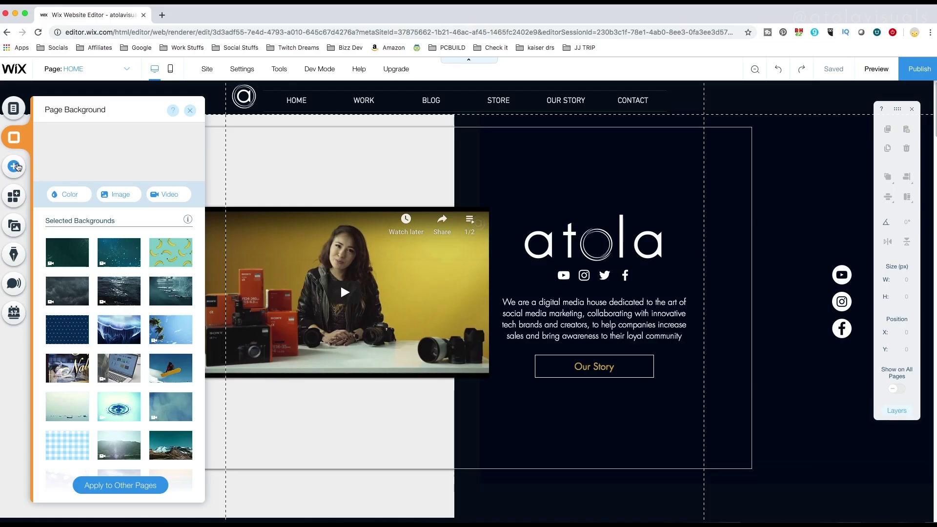
# - In the Add panel, browse the Image and Text elements, ending on Gallery
pyautogui.click(14, 170)
pyautogui.click(67, 131)
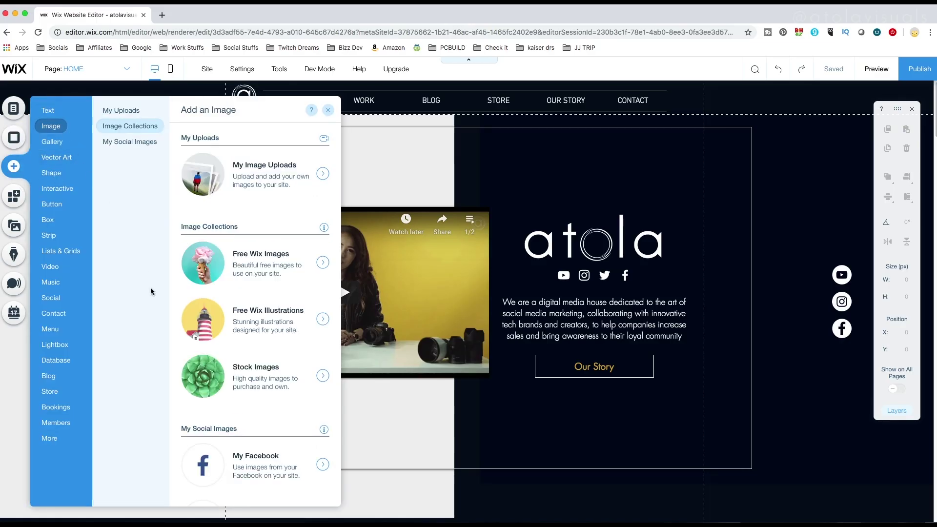
pyautogui.click(50, 111)
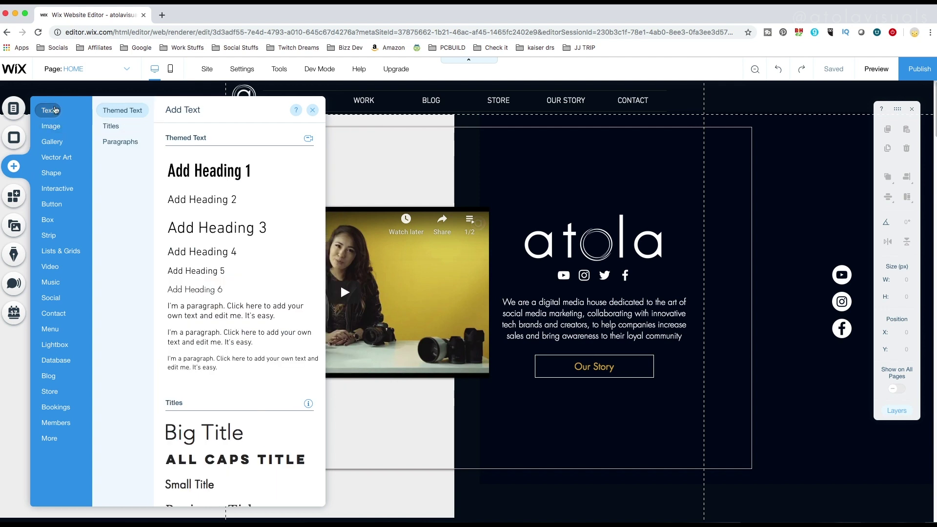
pyautogui.click(50, 128)
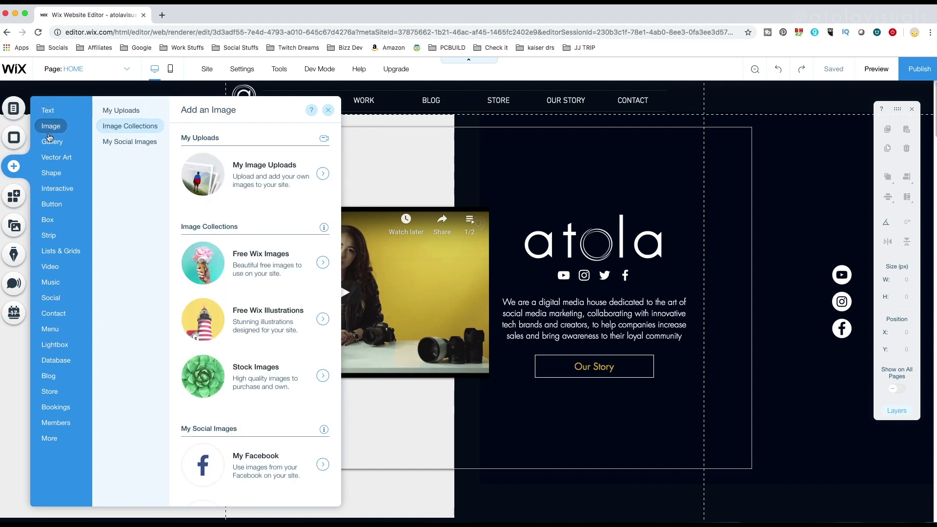
pyautogui.click(52, 143)
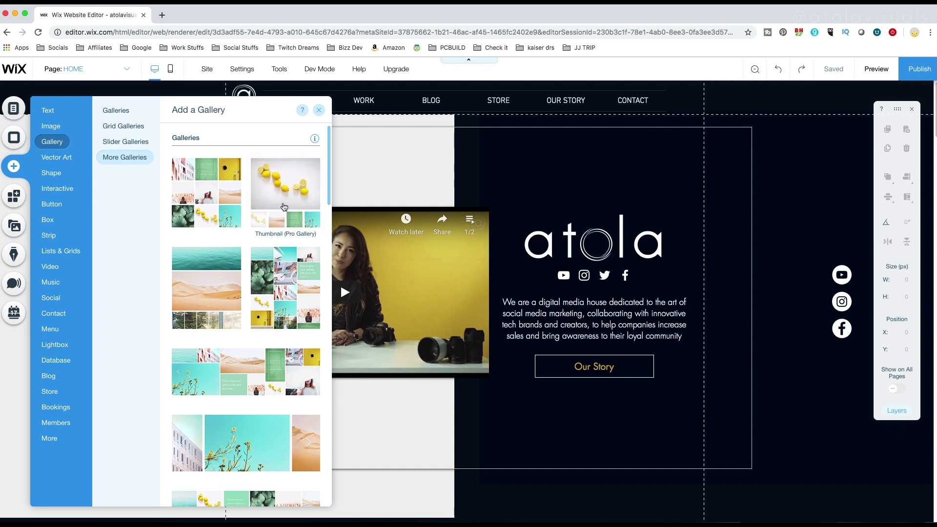
# - Browse Vector Art's Logos & Badges, Characters and Icons sections, then scroll the canvas
pyautogui.click(56, 157)
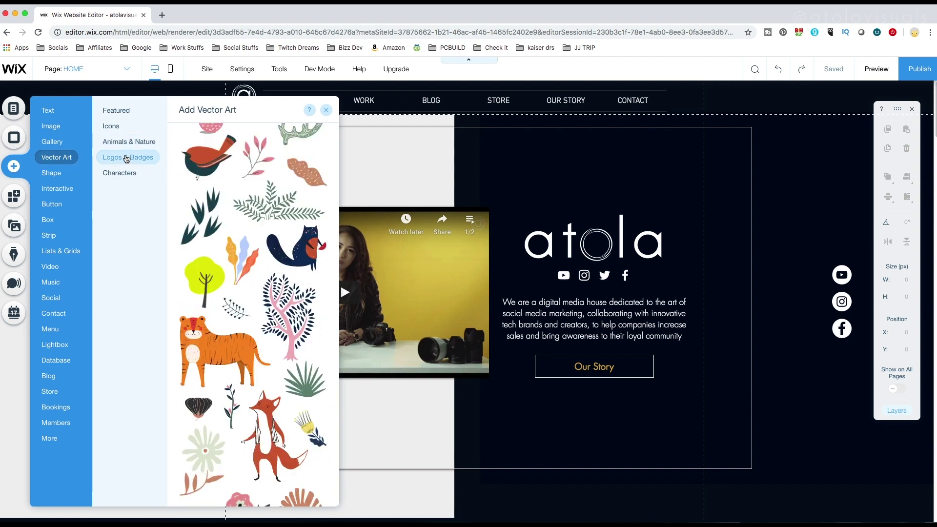
pyautogui.click(126, 157)
pyautogui.click(122, 171)
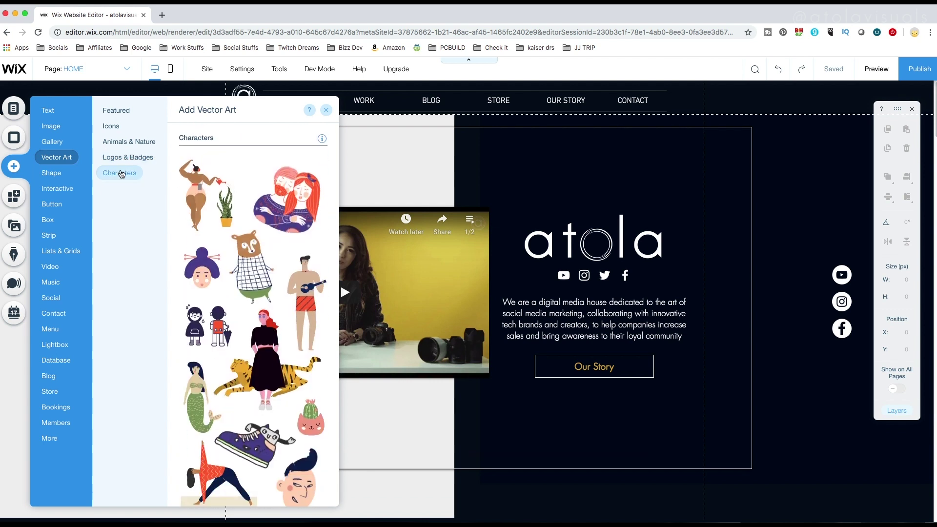
pyautogui.click(112, 127)
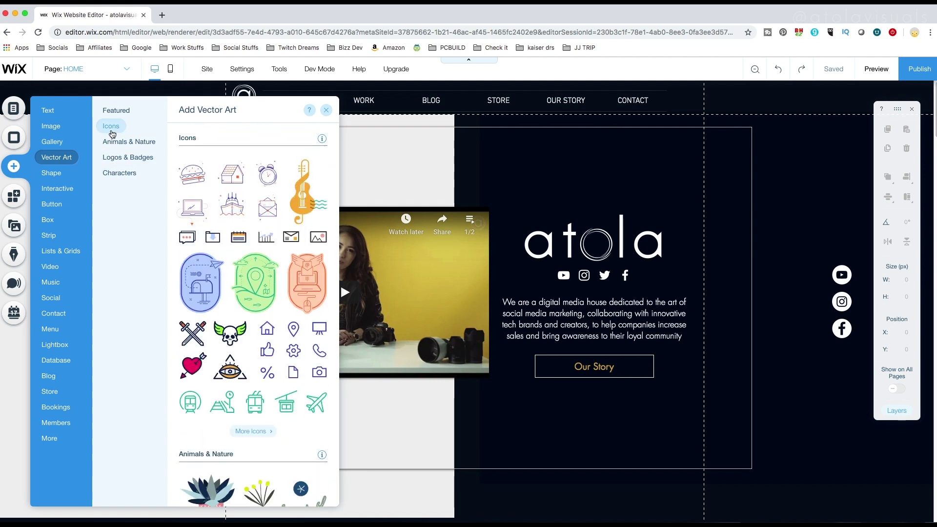
pyautogui.scroll(-20, 545, 323)
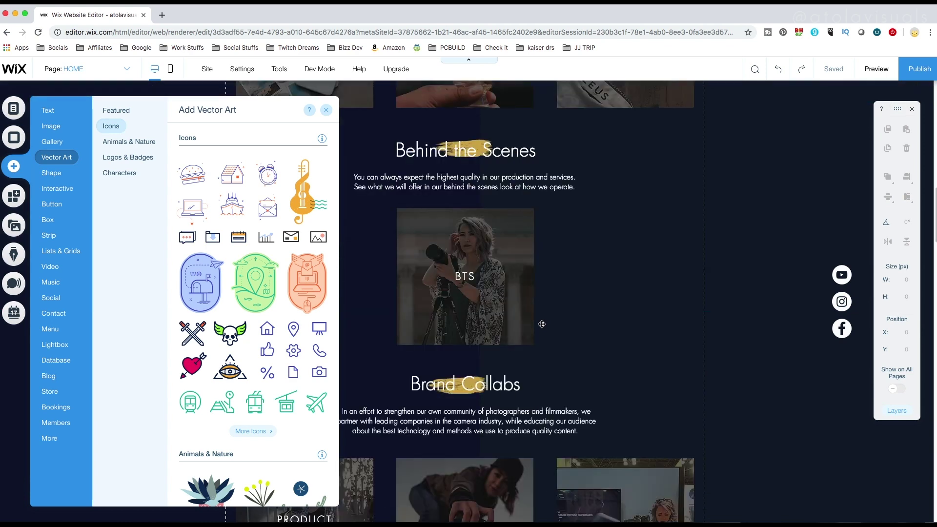
pyautogui.scroll(-7, 544, 323)
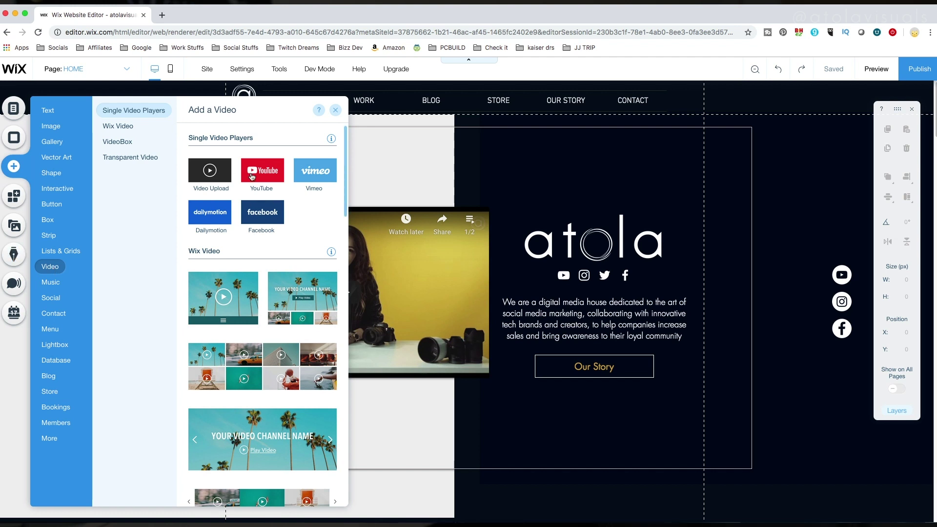
# - Drop a sample YouTube player below Our Story and open its Change Video settings
pyautogui.moveTo(256, 173); pyautogui.dragTo(540, 433)
pyautogui.scroll(-2, 545, 442)
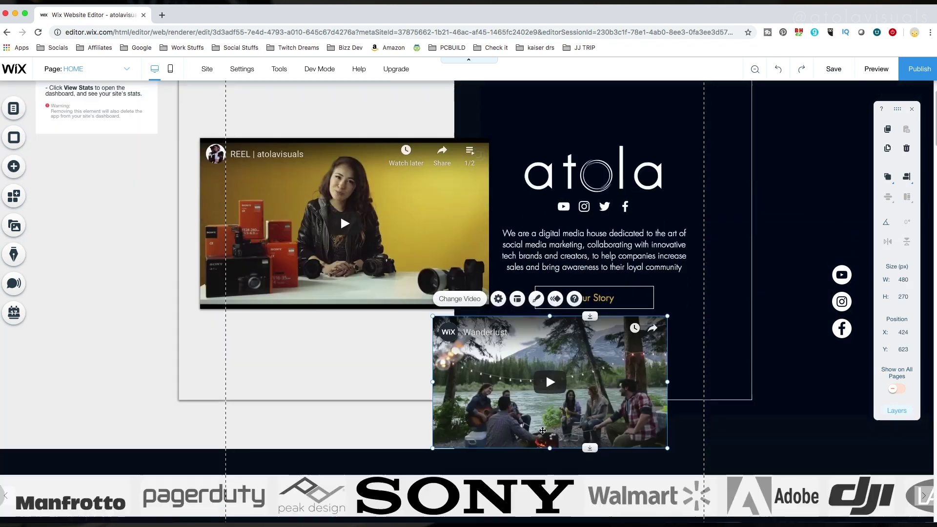
pyautogui.click(460, 300)
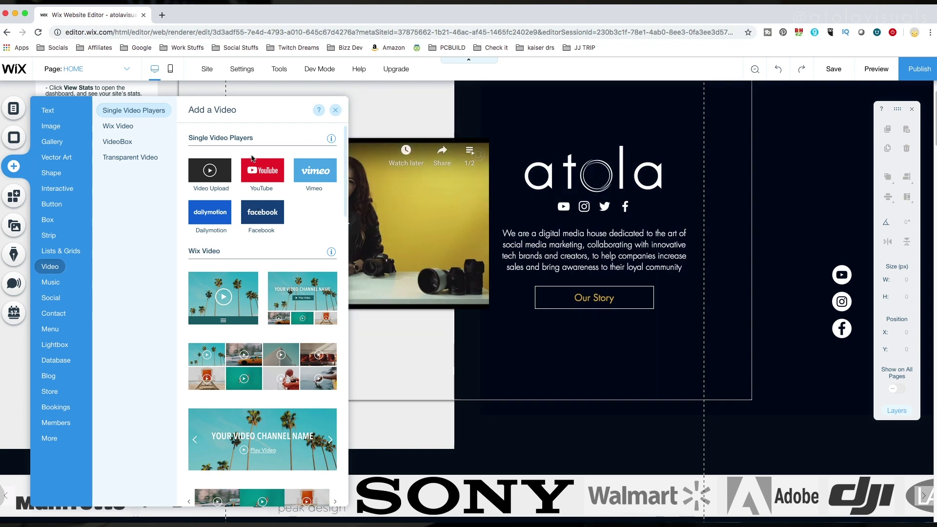
pyautogui.click(336, 114)
# - Switch to the Instagram/Facebook ads page and scroll to its image and video grid
pyautogui.click(73, 69)
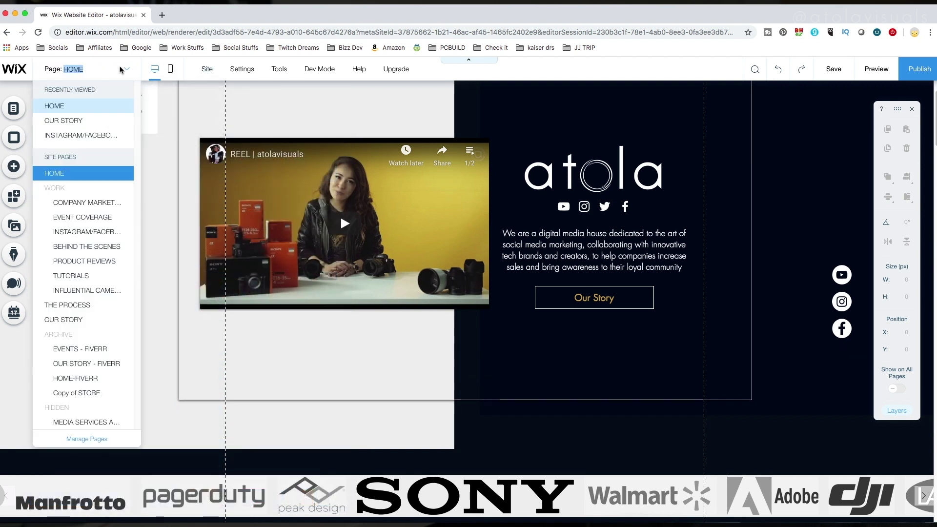
pyautogui.click(94, 232)
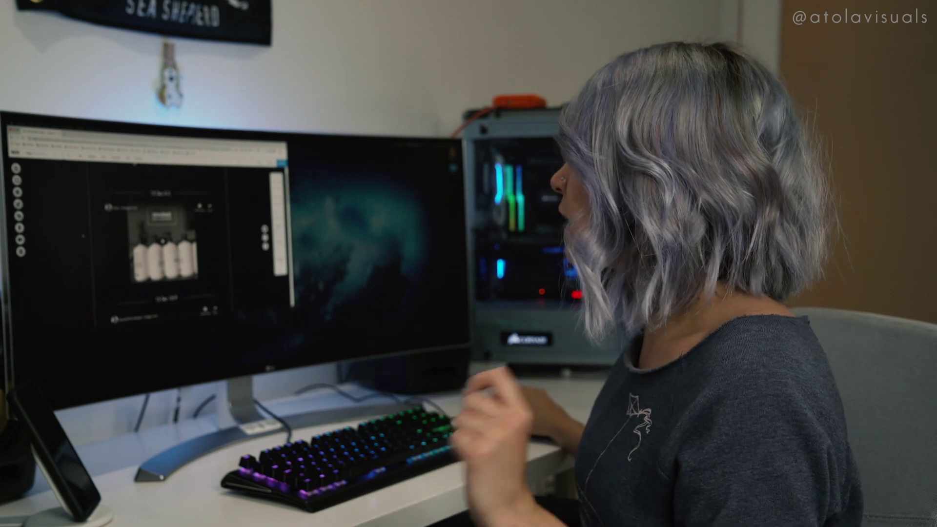
pyautogui.scroll(-5, 162, 234)
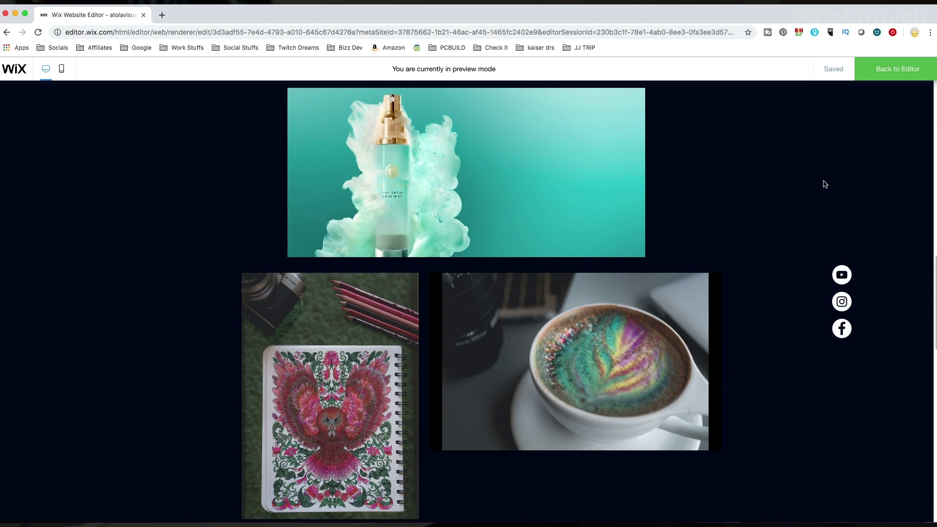
pyautogui.moveTo(611, 338)
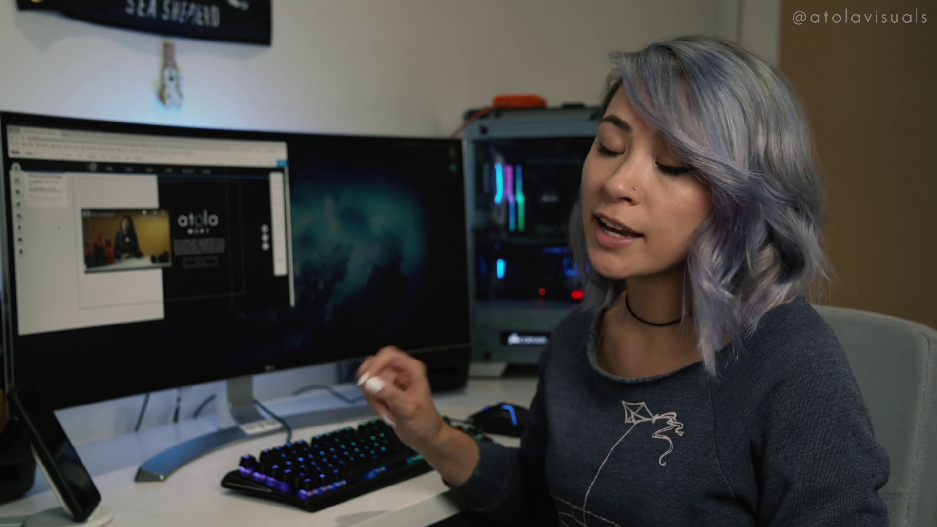
pyautogui.scroll(-10, 147, 235)
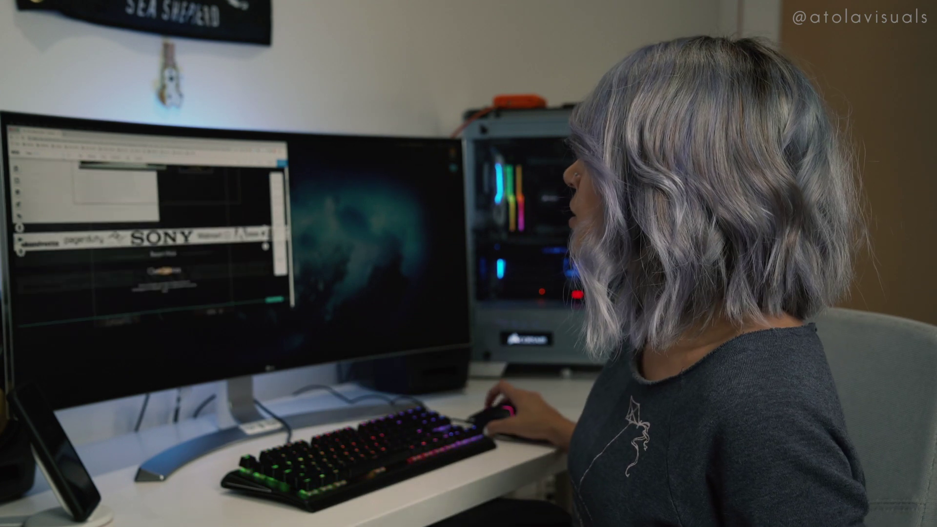
pyautogui.scroll(-10, 151, 234)
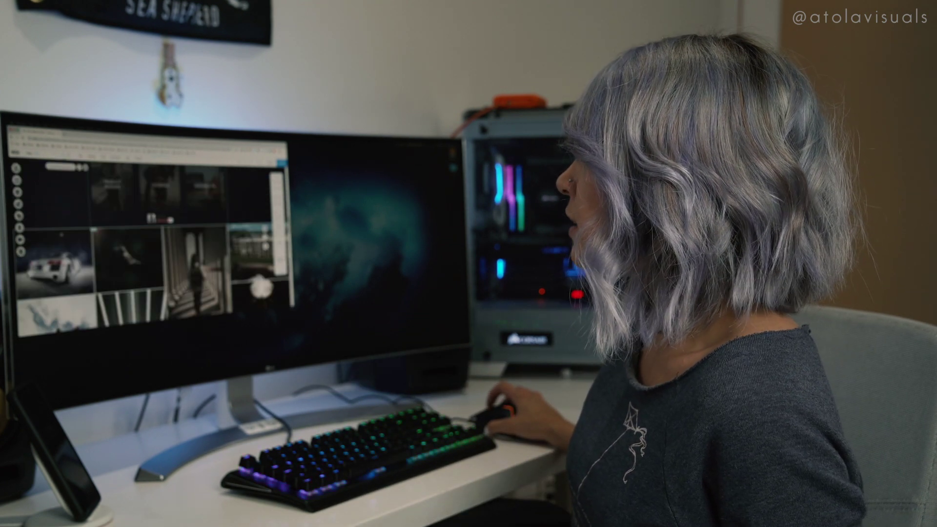
pyautogui.scroll(-10, 151, 234)
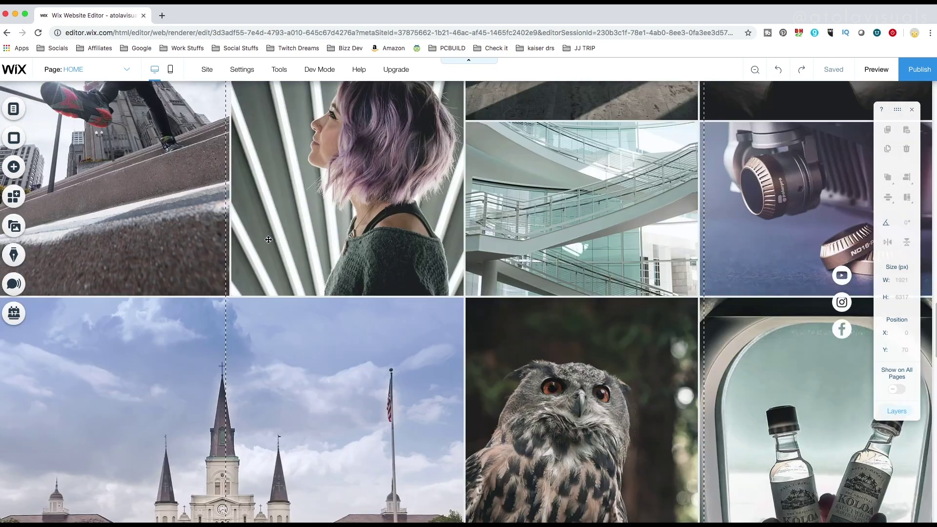
# - Select the home page collage and move the building photo one slot later
pyautogui.scroll(-5, 269, 239)
pyautogui.scroll(4, 269, 239)
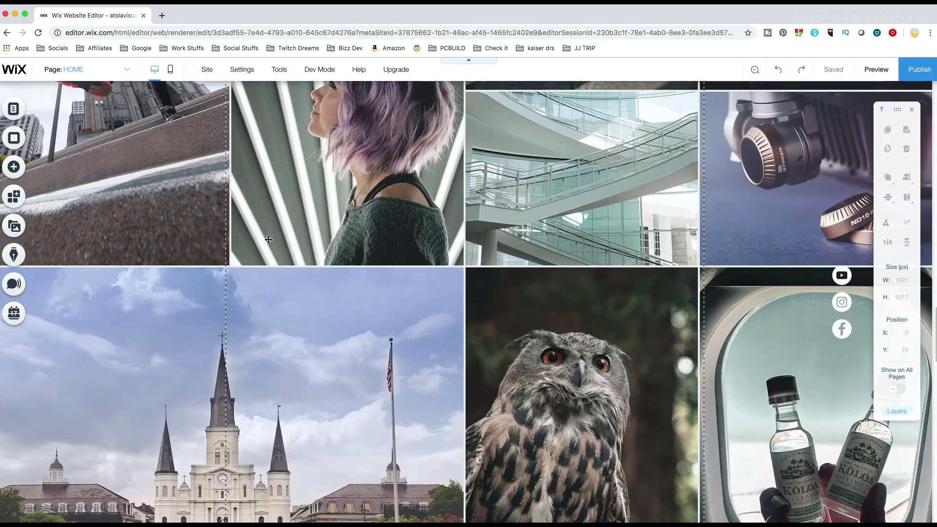
pyautogui.click(403, 205)
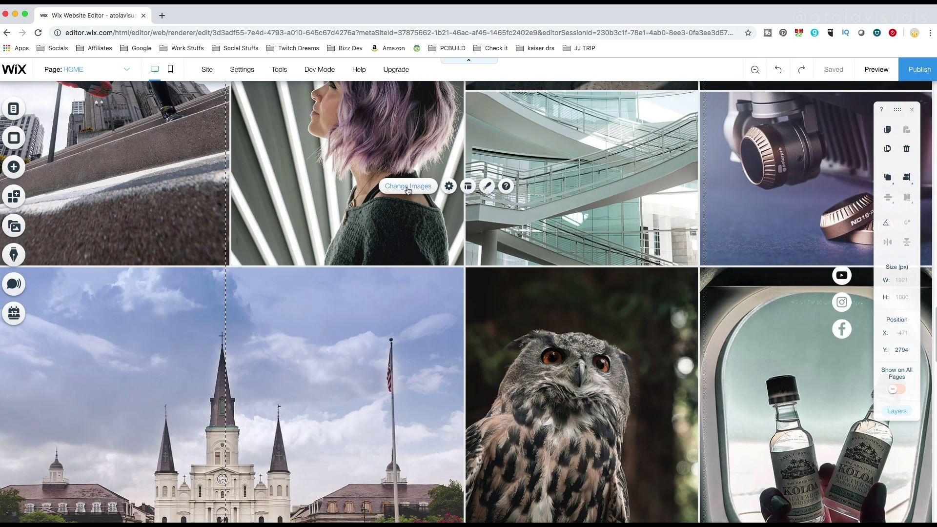
pyautogui.click(425, 187)
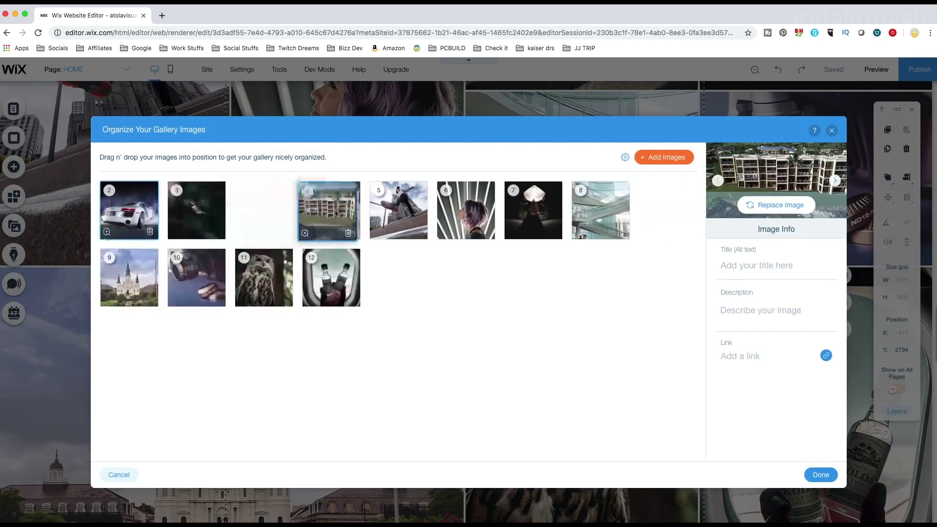
pyautogui.moveTo(332, 210); pyautogui.dragTo(404, 213)
# - Add the ZEUS product screenshot to the collage
pyautogui.click(664, 163)
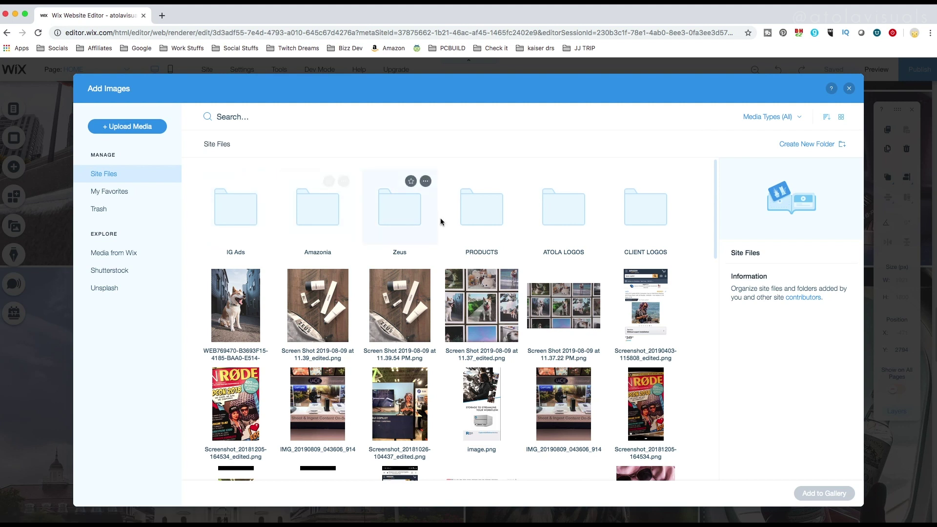
pyautogui.click(398, 313)
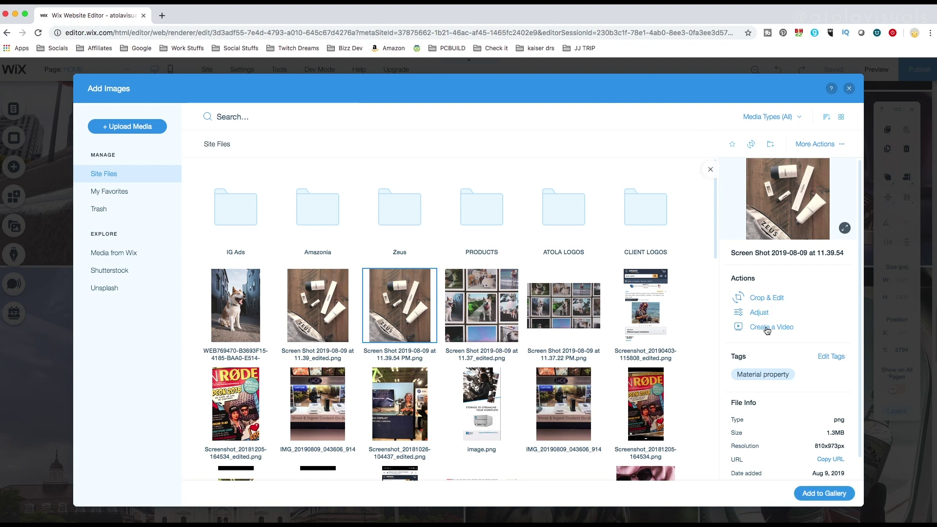
pyautogui.click(824, 493)
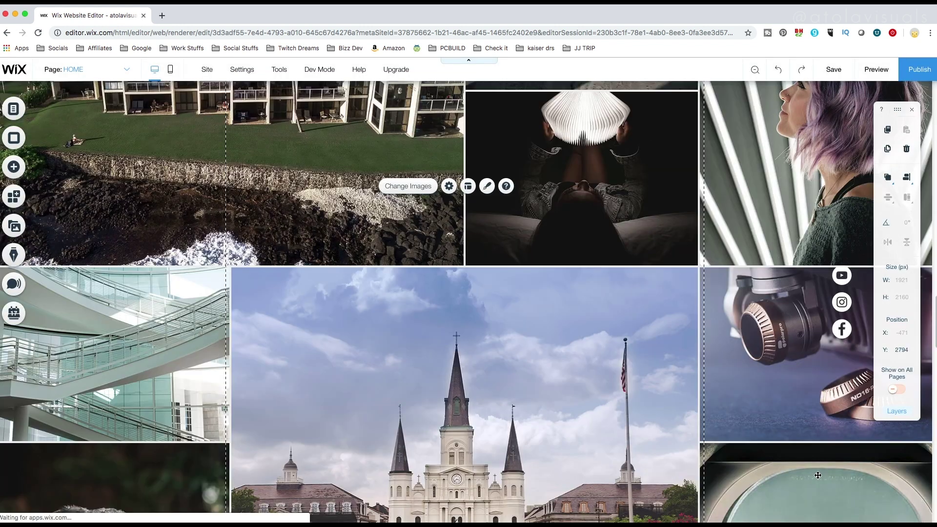
# - Keep the collage's images opening in a pop-up when clicked
pyautogui.click(449, 187)
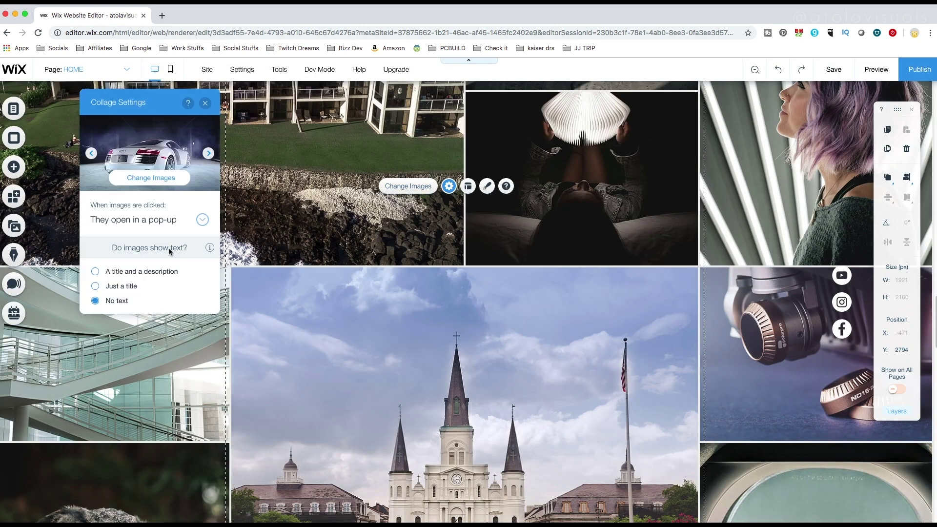
pyautogui.click(196, 223)
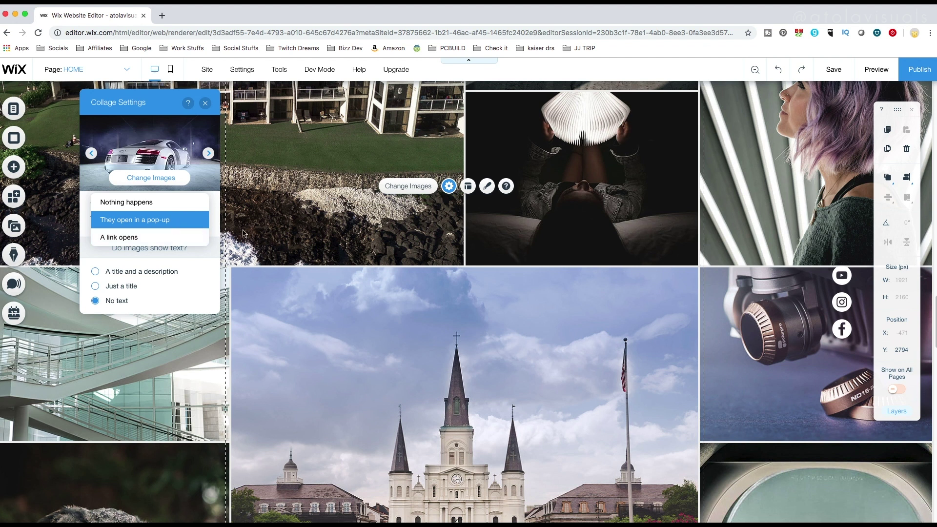
pyautogui.click(208, 106)
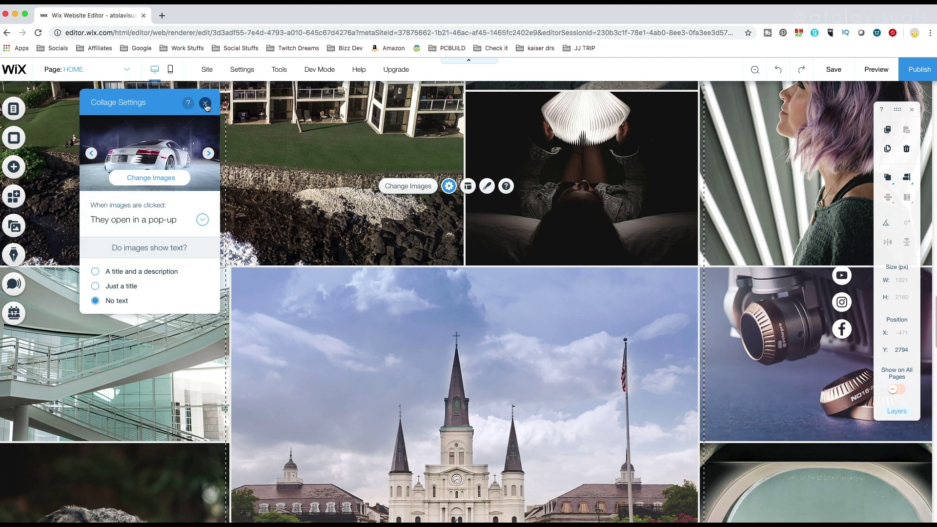
# - Raise the collage layout's spacing from 5 to 11 px
pyautogui.click(206, 104)
pyautogui.click(468, 186)
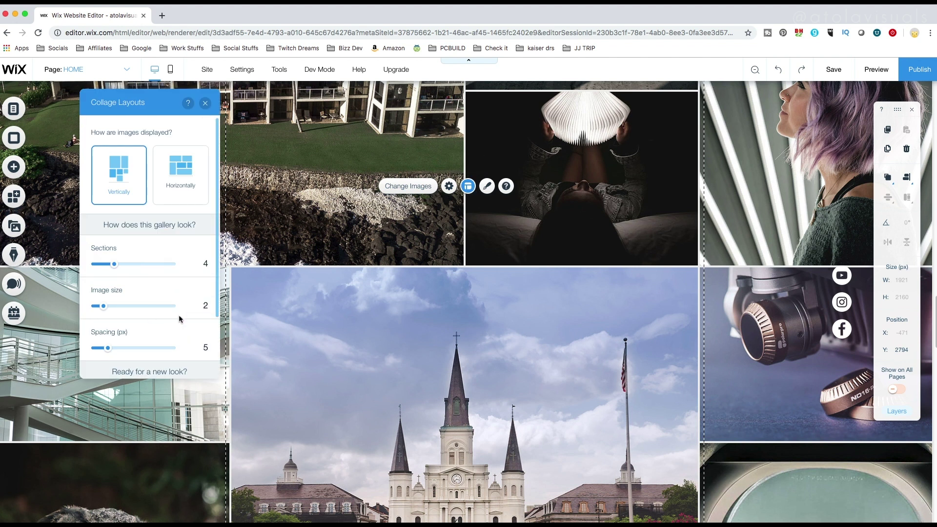
pyautogui.scroll(-1, 179, 316)
pyautogui.moveTo(108, 331)
pyautogui.mouseDown()
pyautogui.moveTo(147, 332)
pyautogui.moveTo(111, 337)
pyautogui.mouseUp()
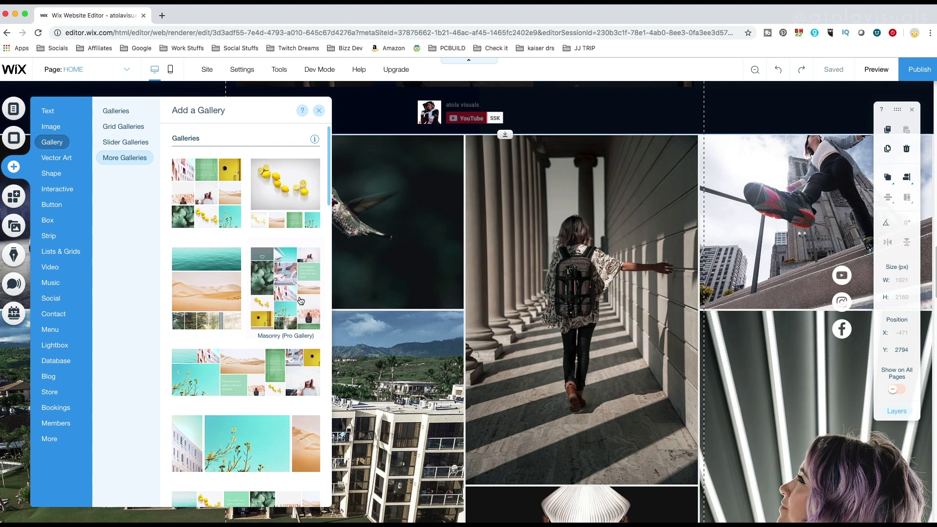
pyautogui.click(122, 73)
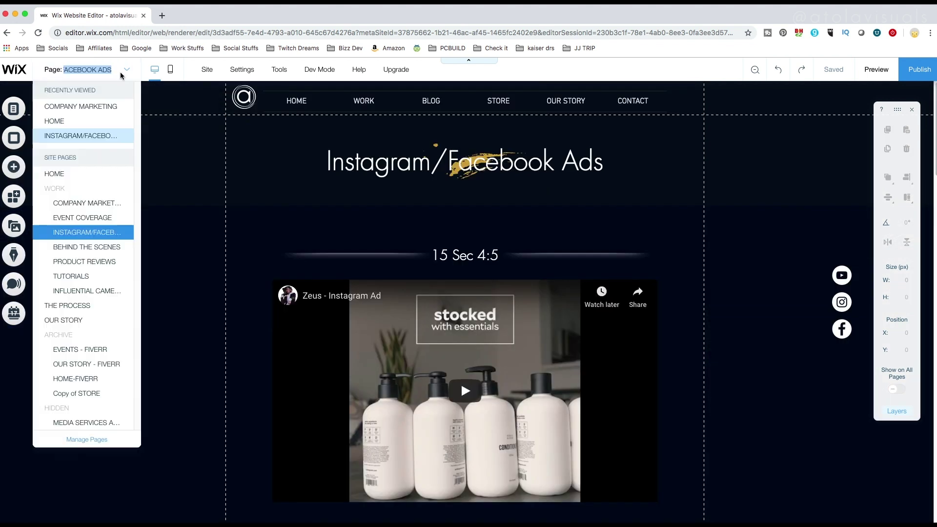
# - Switch to the Company Marketing page and select the photo gallery below the video
pyautogui.click(111, 210)
pyautogui.scroll(-5, 735, 318)
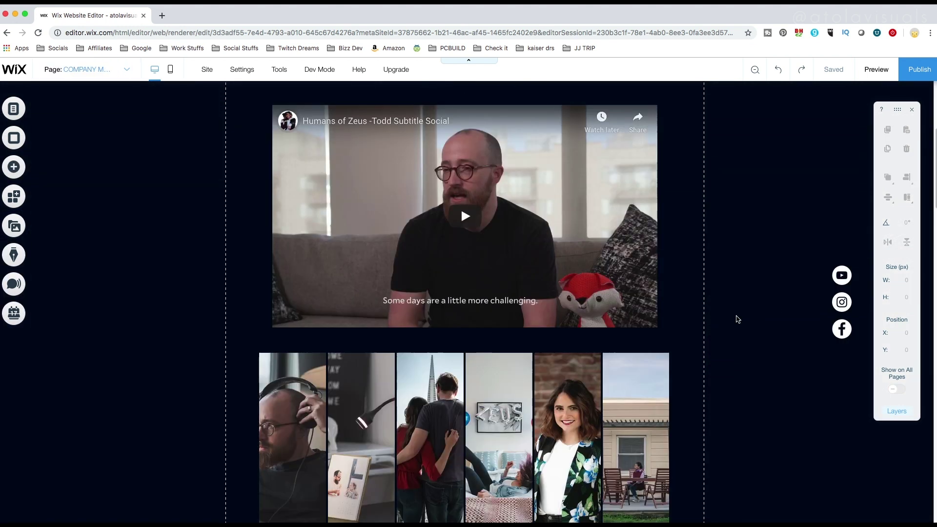
pyautogui.scroll(-2, 737, 319)
pyautogui.click(419, 347)
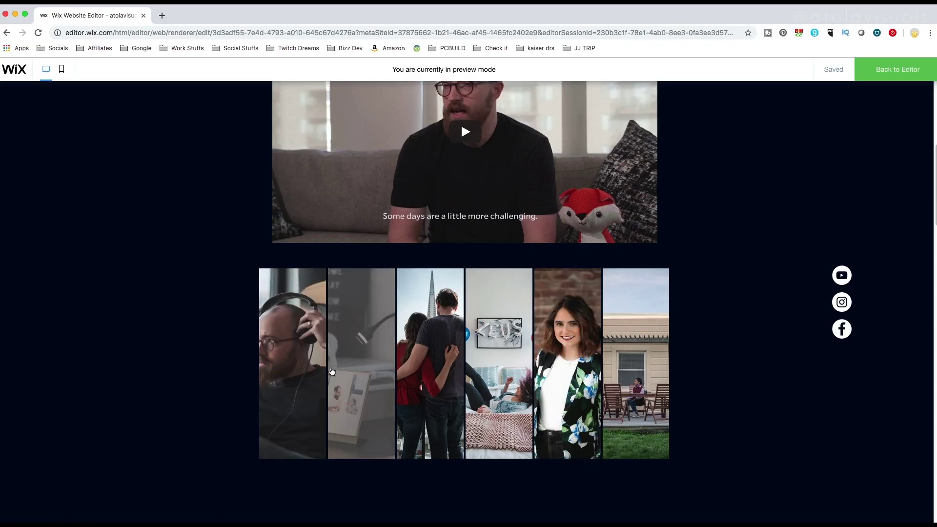
# - Preview the gallery and step through its photos in expanded view, then return to its settings
pyautogui.click(308, 366)
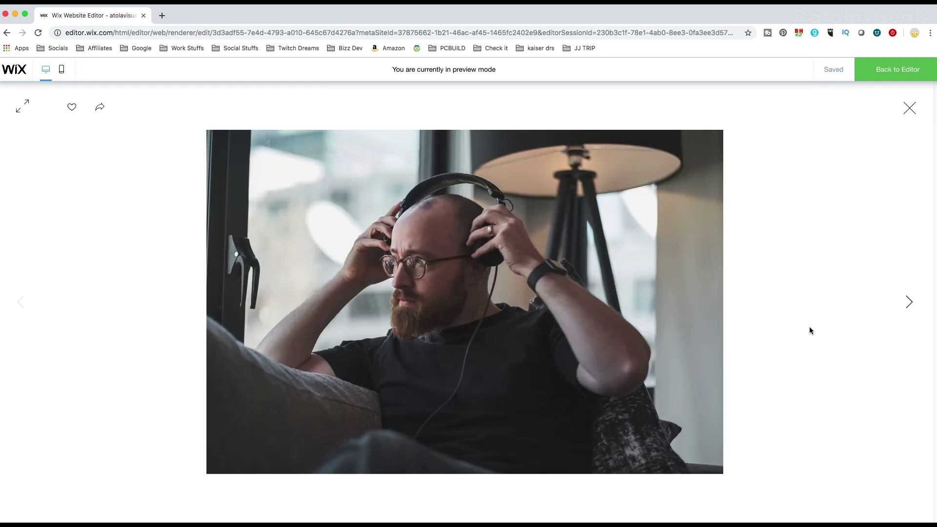
pyautogui.click(911, 303)
pyautogui.click(910, 303)
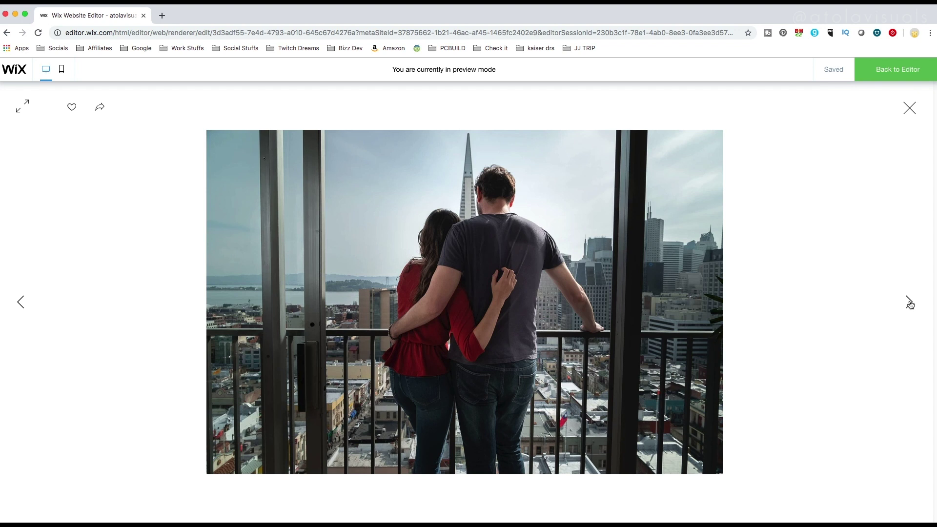
pyautogui.click(910, 304)
pyautogui.click(893, 311)
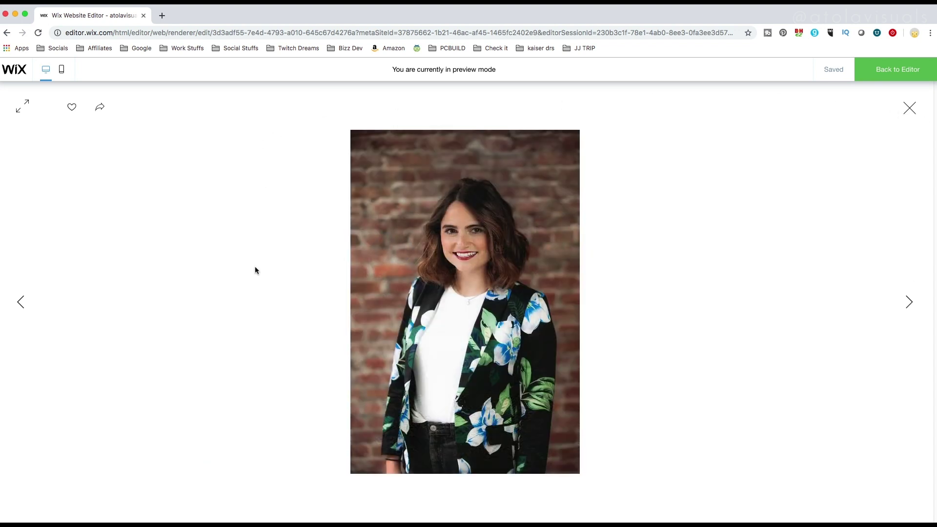
pyautogui.click(341, 255)
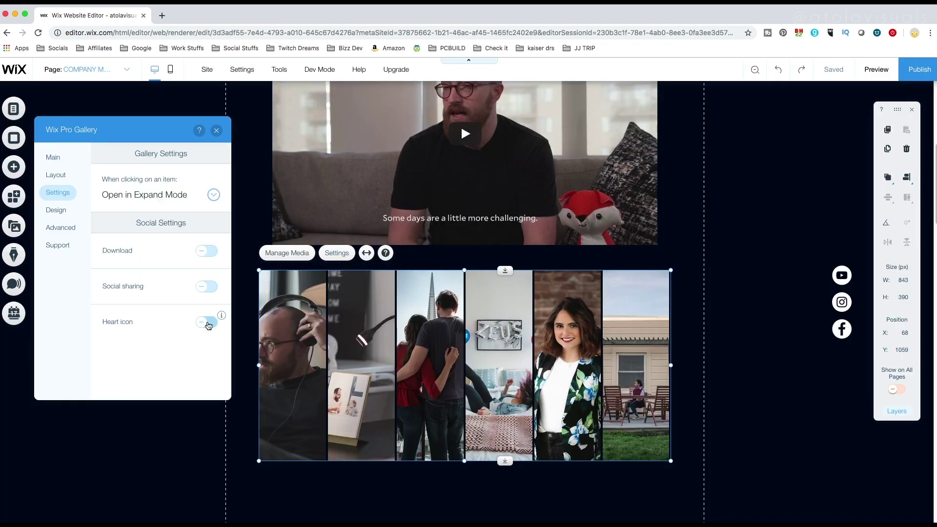
# - Set the gallery's Expand Mode background to black and its icon colour to white
pyautogui.click(57, 211)
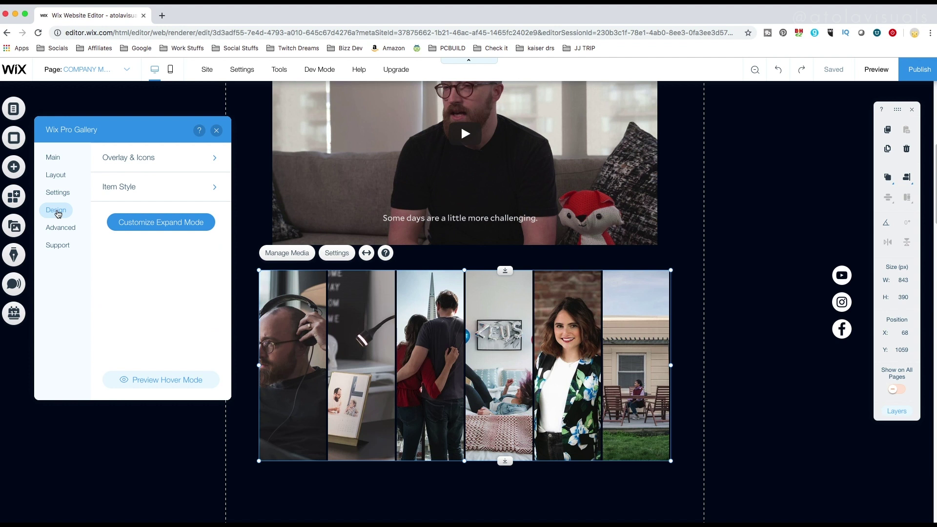
pyautogui.click(144, 224)
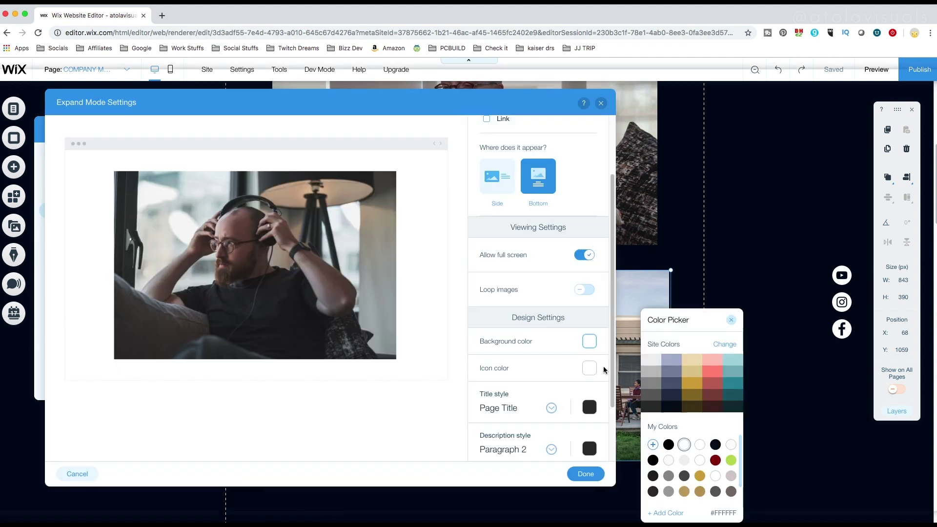
pyautogui.click(591, 344)
pyautogui.click(591, 344)
pyautogui.click(668, 445)
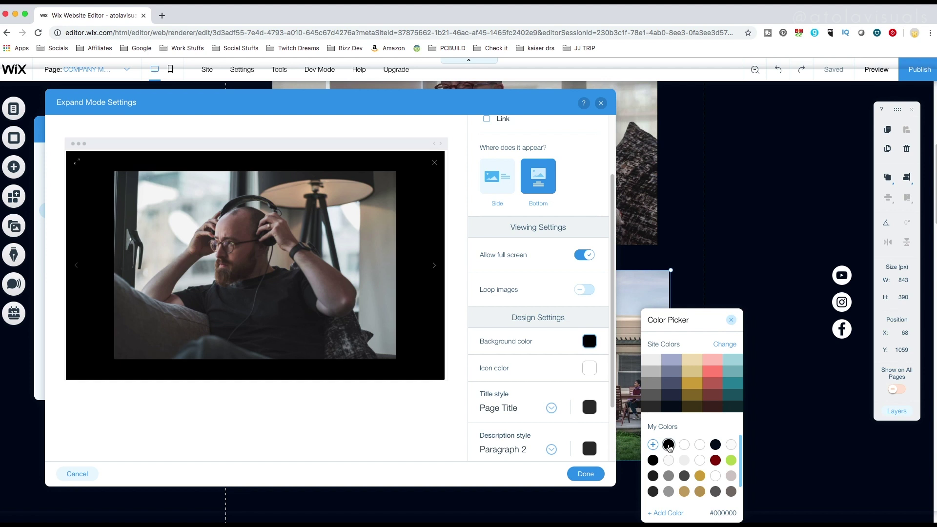
pyautogui.click(588, 369)
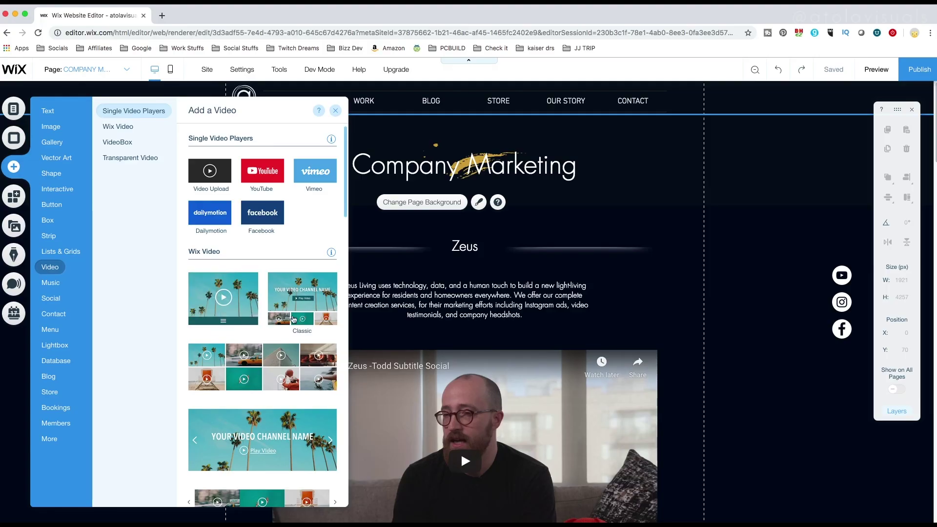
# - Close the Add a Video panel and return to the Company Marketing page
pyautogui.scroll(-1, 293, 319)
pyautogui.scroll(-3, 287, 348)
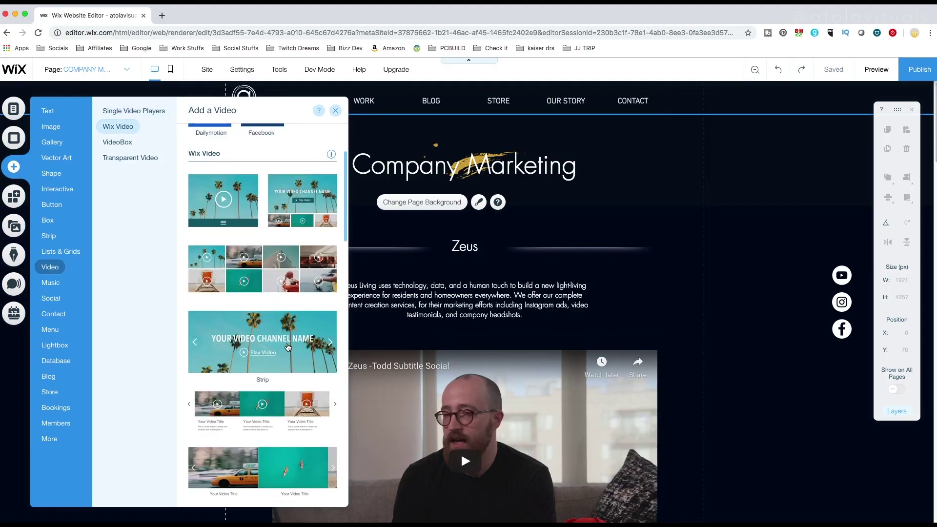
pyautogui.scroll(-3, 288, 347)
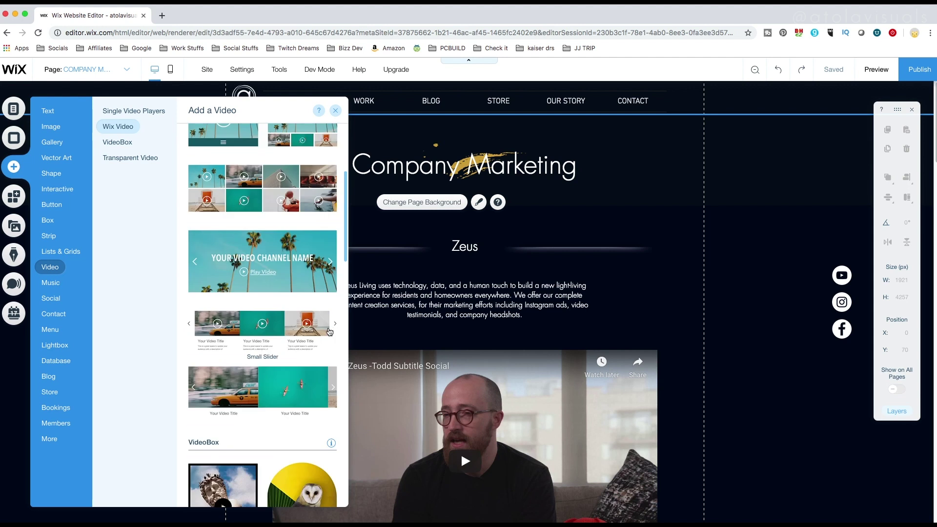
pyautogui.scroll(-3, 295, 342)
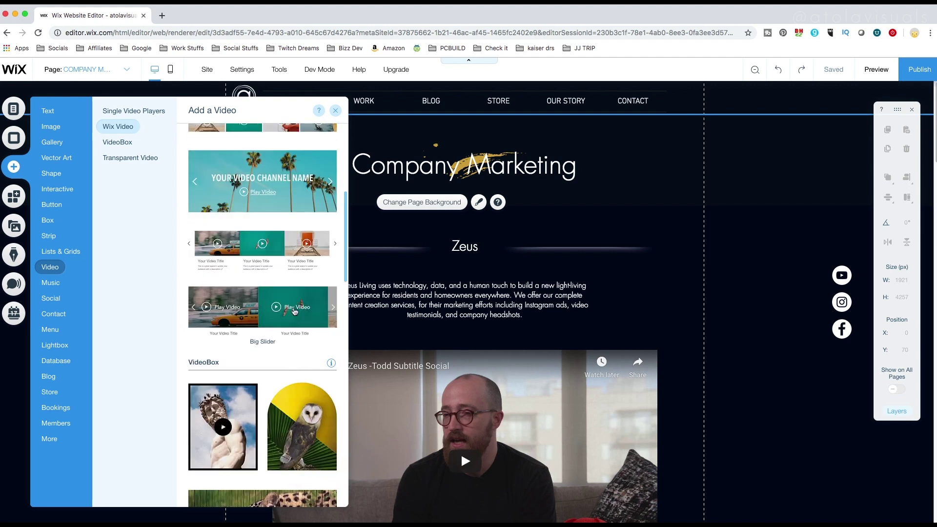
pyautogui.scroll(-15, 295, 311)
pyautogui.scroll(8, 294, 311)
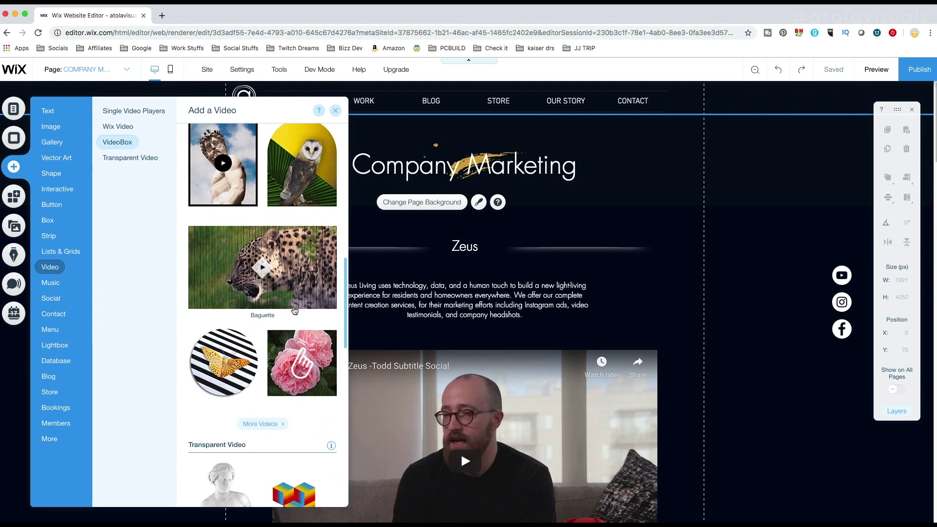
pyautogui.scroll(10, 295, 311)
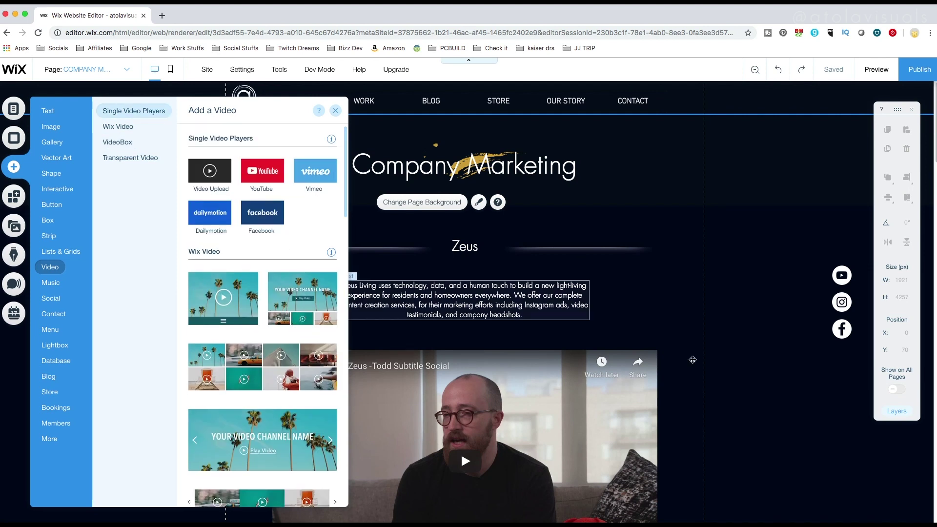
pyautogui.click(749, 378)
# - Select the YouTube video and confirm its Autoplay and Loop settings are both off
pyautogui.scroll(-3, 750, 378)
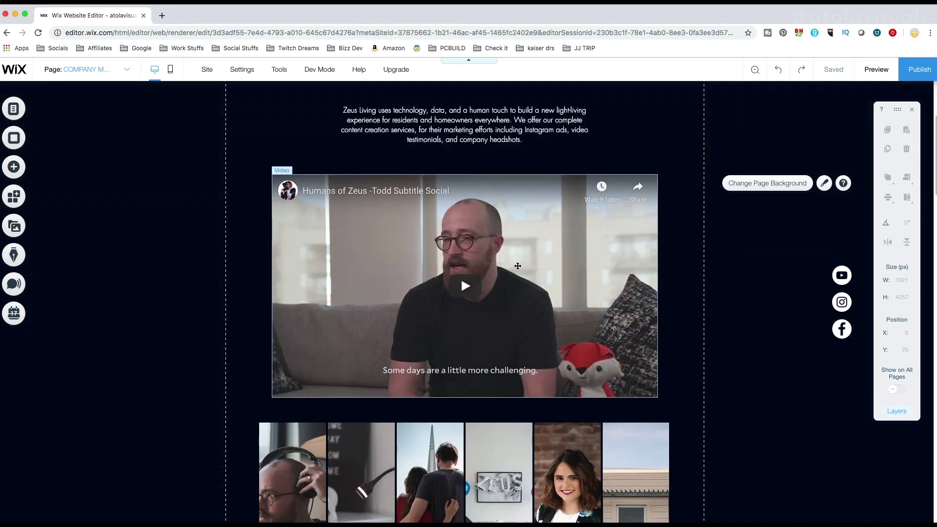
pyautogui.click(649, 210)
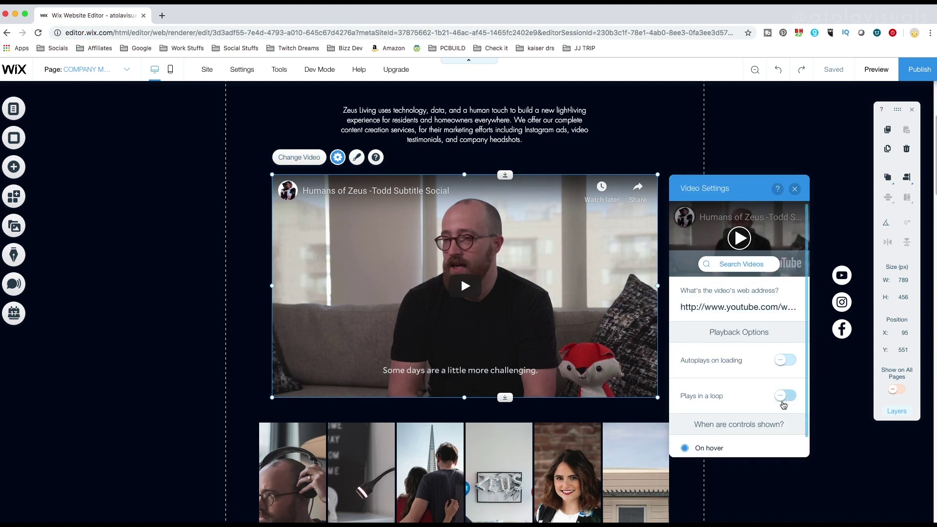
pyautogui.scroll(-1, 783, 405)
pyautogui.scroll(1, 782, 407)
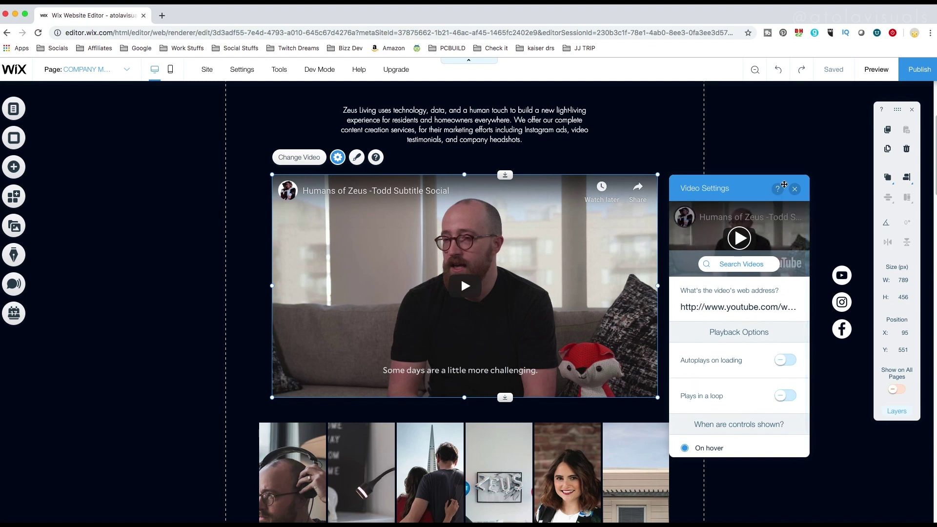
pyautogui.click(794, 190)
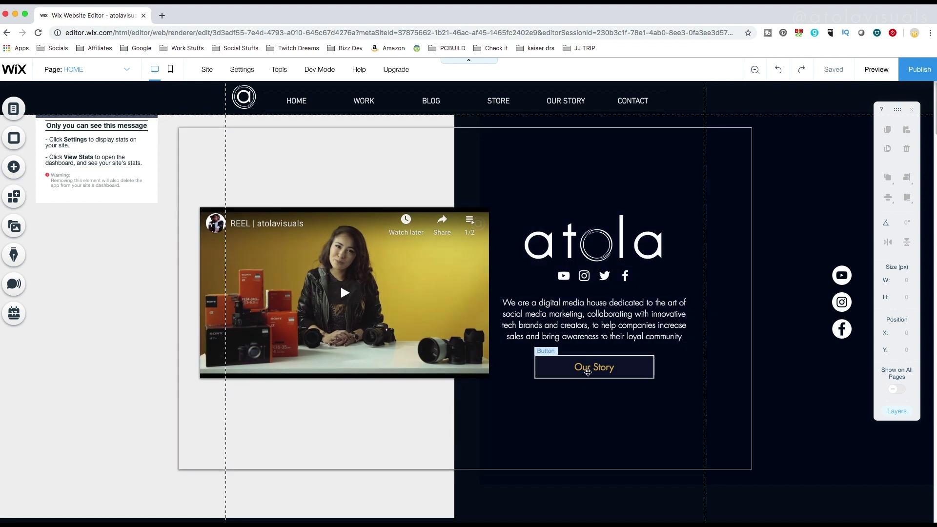
# - Scroll down the home page past the logo strip to the Recent Work tiles and Behind the Scenes
pyautogui.scroll(-5, 588, 372)
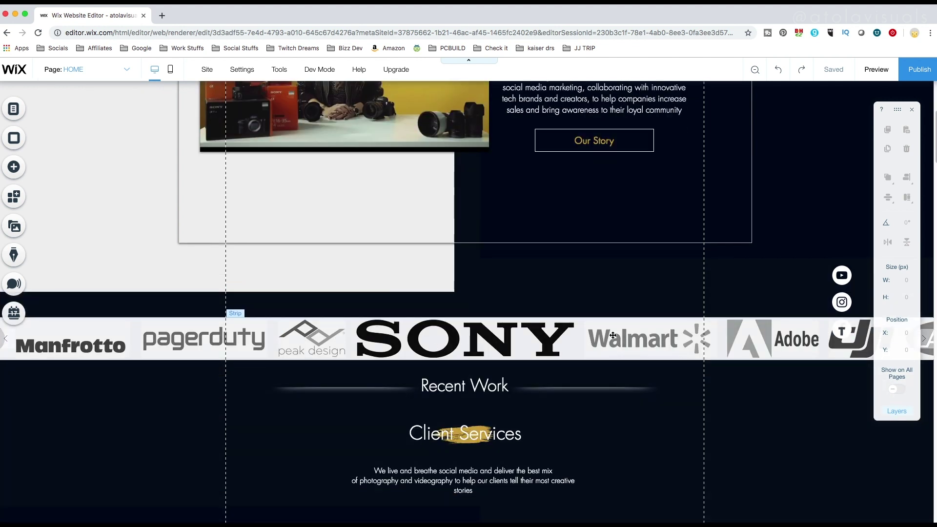
pyautogui.scroll(-1, 365, 343)
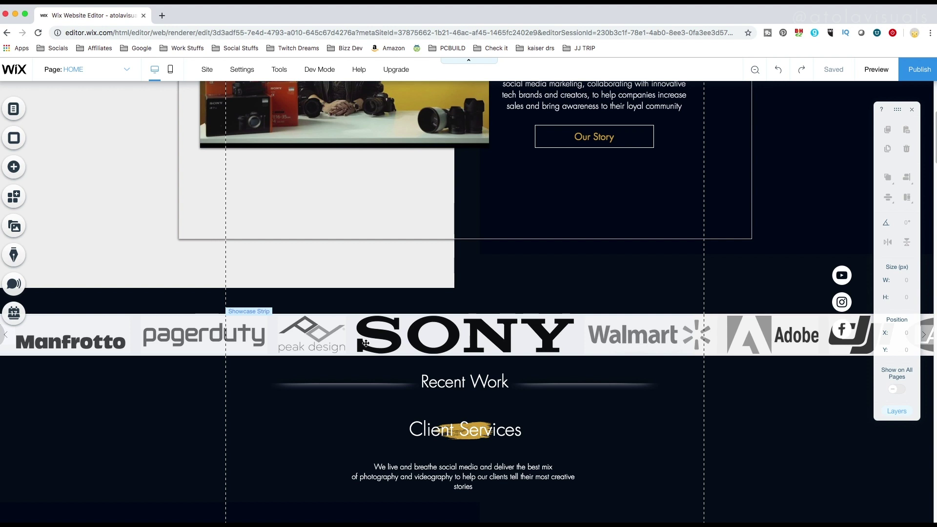
pyautogui.scroll(-4, 365, 343)
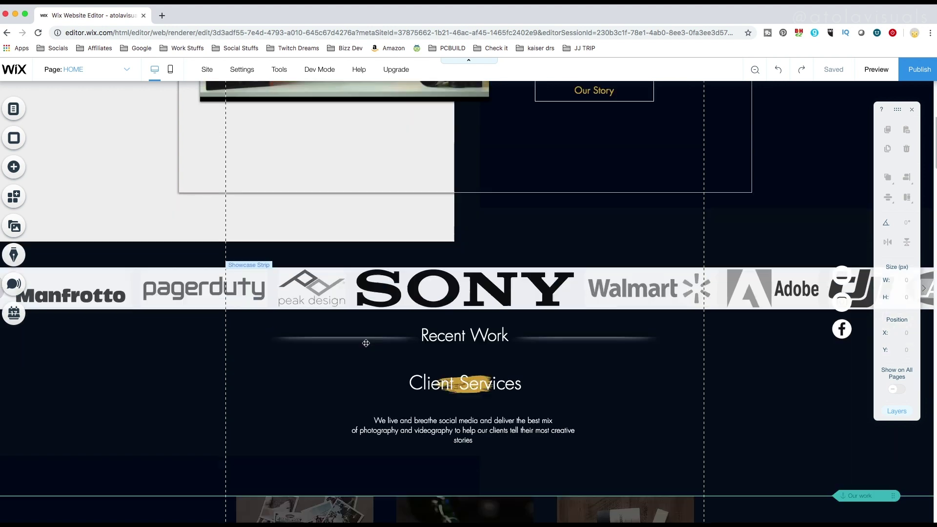
pyautogui.scroll(-3, 365, 343)
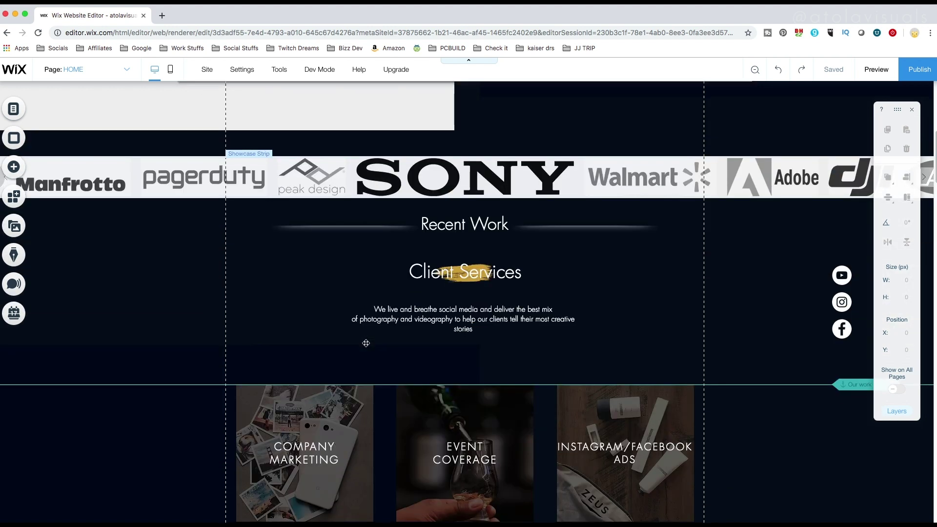
pyautogui.scroll(-1, 365, 343)
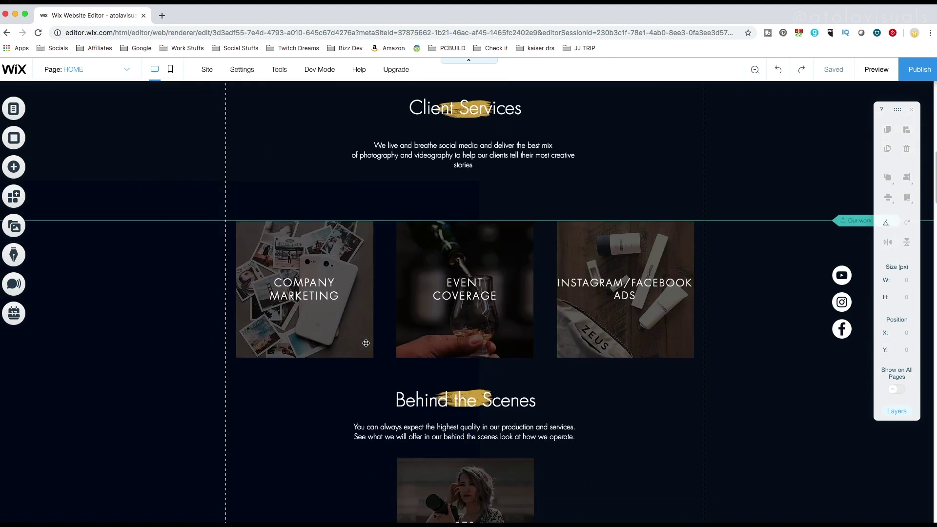
pyautogui.scroll(1, 365, 343)
pyautogui.scroll(-1, 326, 348)
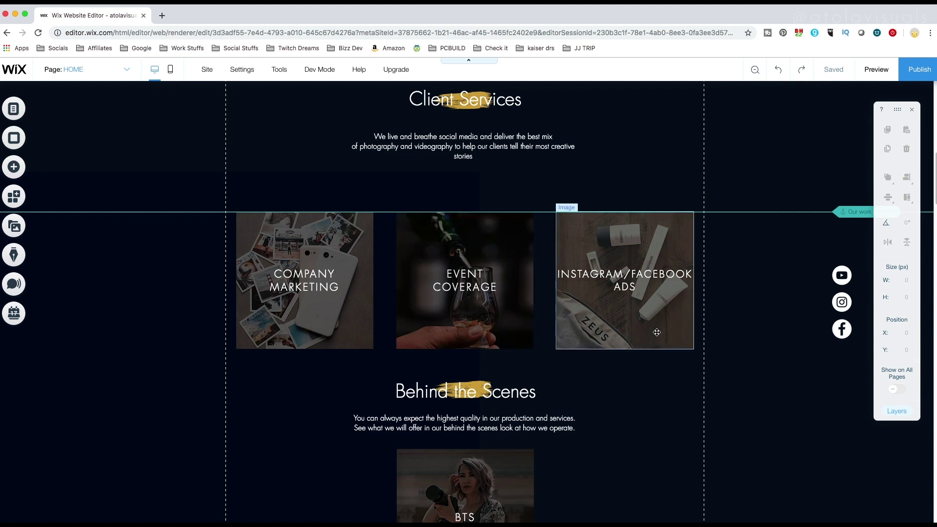
pyautogui.scroll(-5, 657, 332)
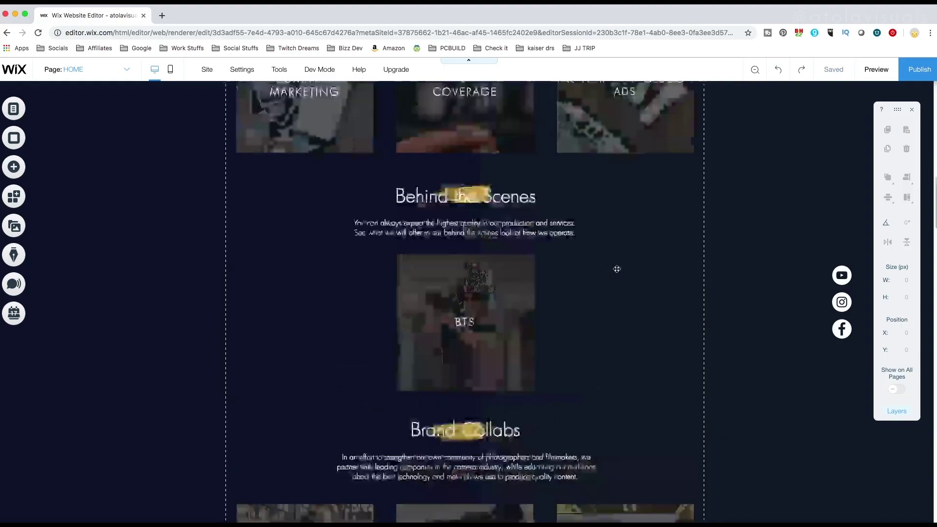
pyautogui.scroll(5, 615, 268)
pyautogui.scroll(-3, 670, 337)
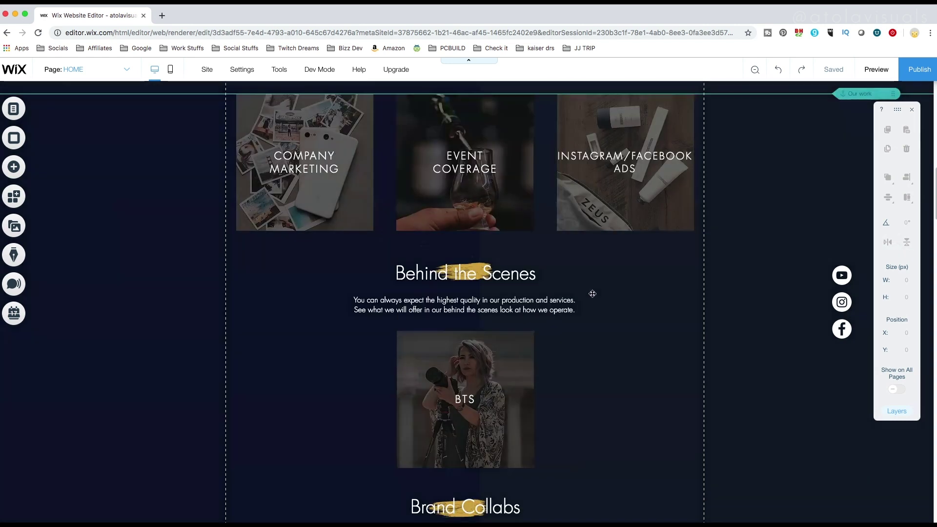
pyautogui.scroll(-6, 610, 296)
pyautogui.scroll(6, 632, 300)
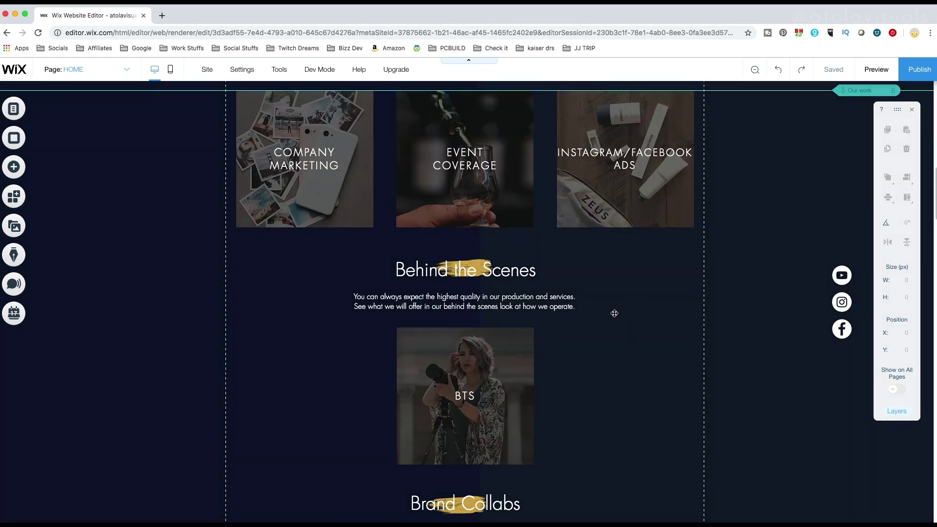
pyautogui.scroll(-5, 600, 311)
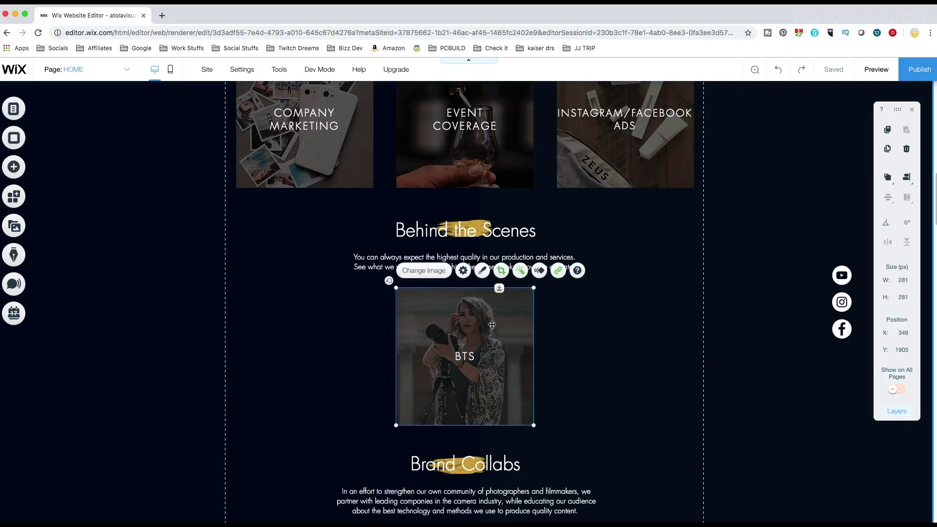
pyautogui.rightClick(492, 325)
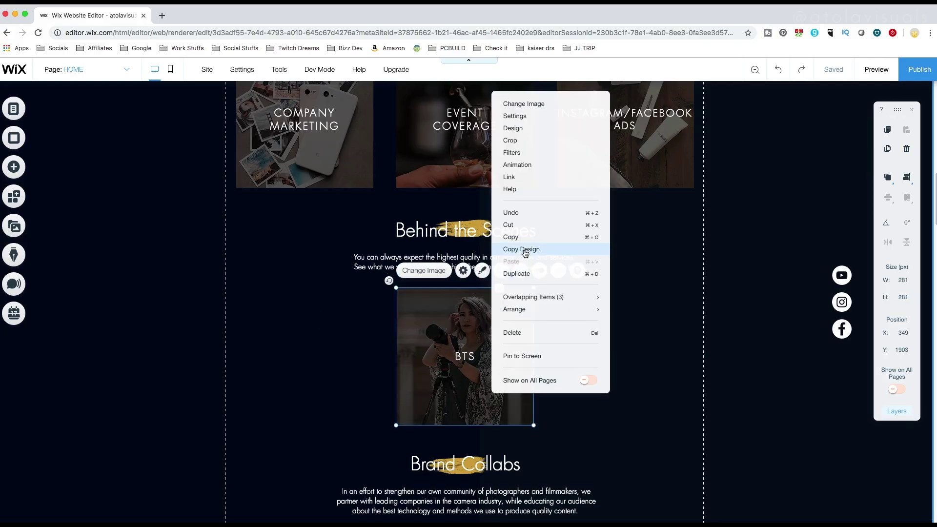
pyautogui.click(529, 272)
pyautogui.moveTo(488, 348); pyautogui.dragTo(328, 334)
pyautogui.click(270, 272)
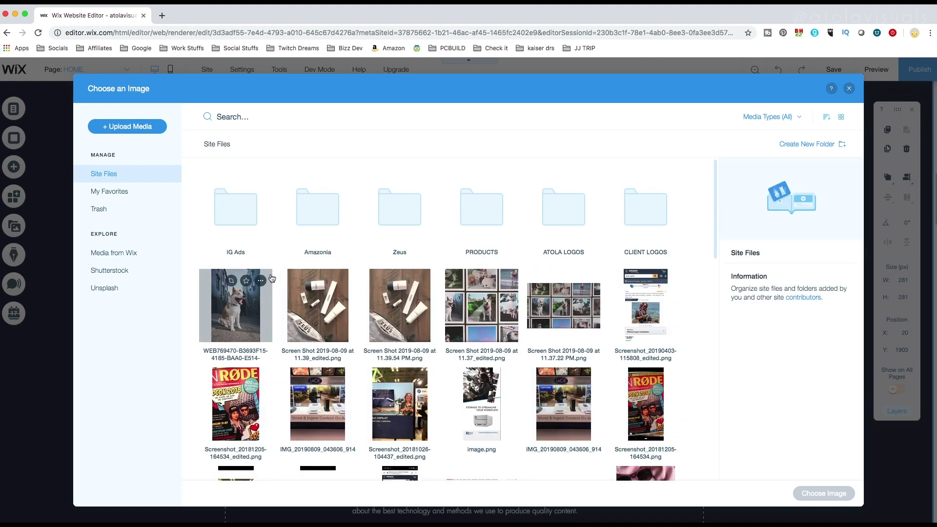
pyautogui.click(481, 307)
pyautogui.click(818, 492)
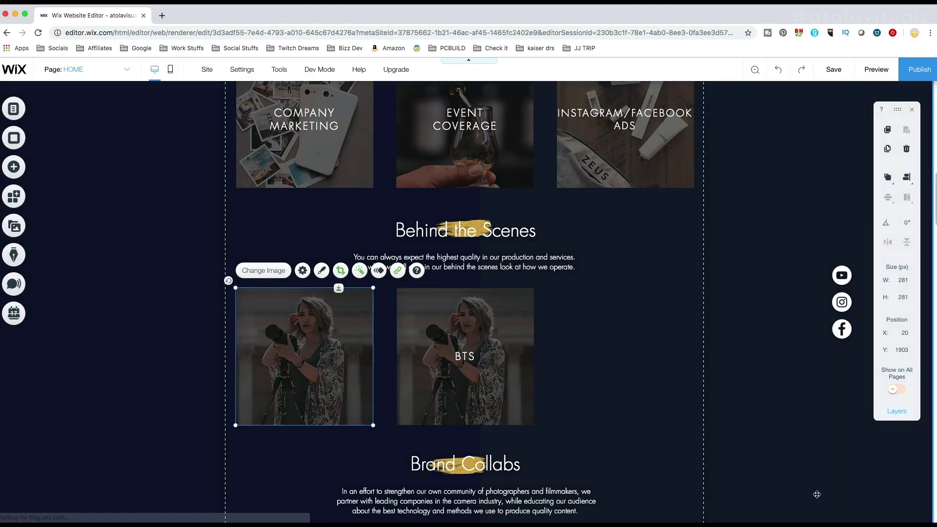
pyautogui.click(340, 270)
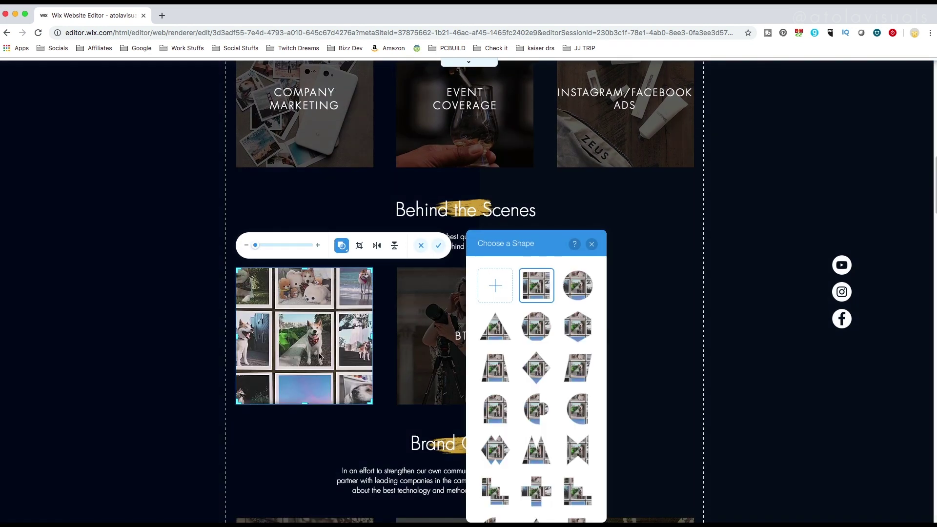
pyautogui.click(309, 332)
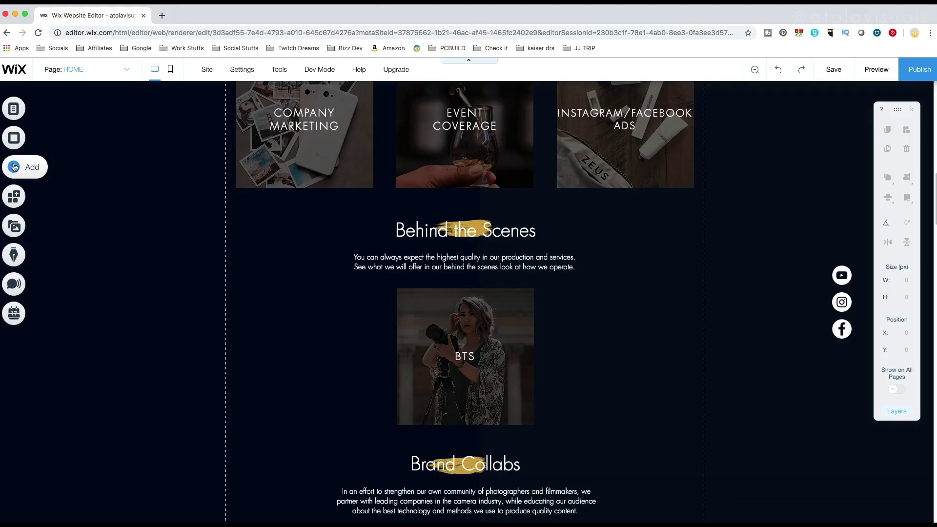
# - Add the dog street photo from My Image Uploads to the home page
pyautogui.click(14, 167)
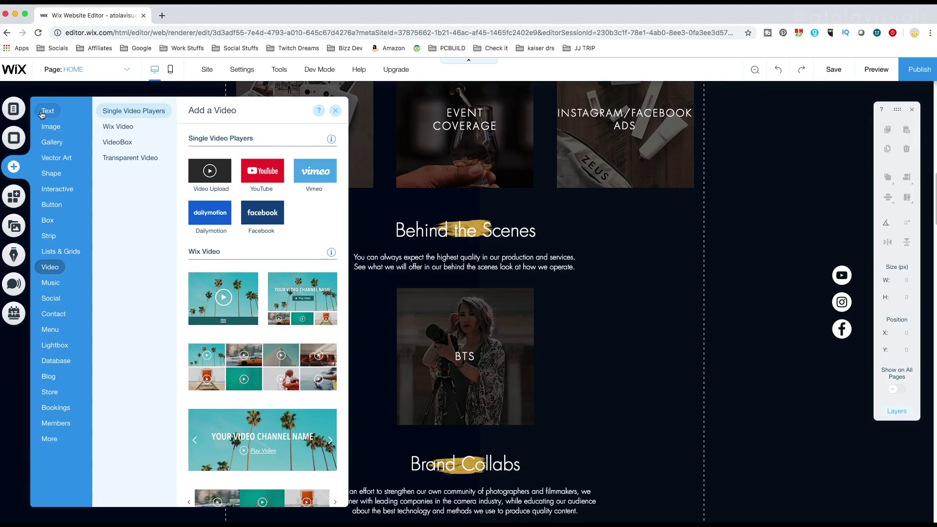
pyautogui.click(50, 126)
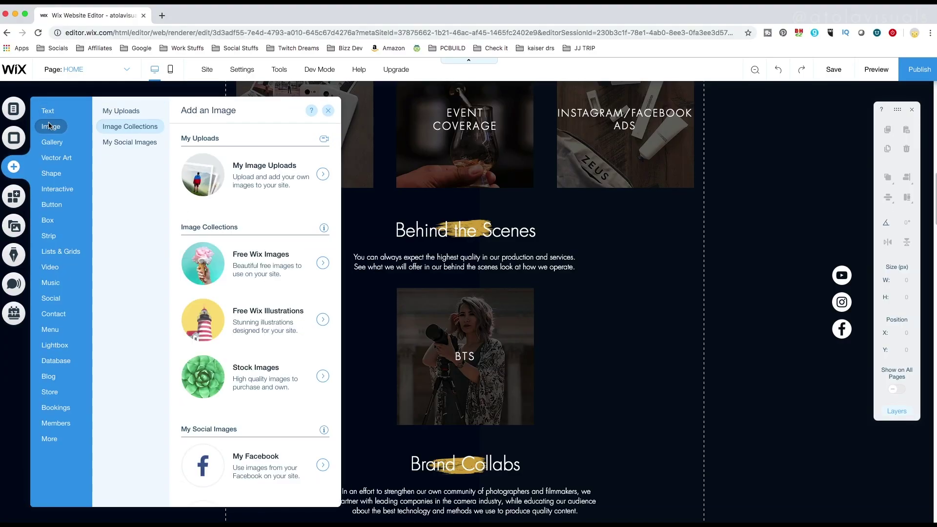
pyautogui.click(290, 177)
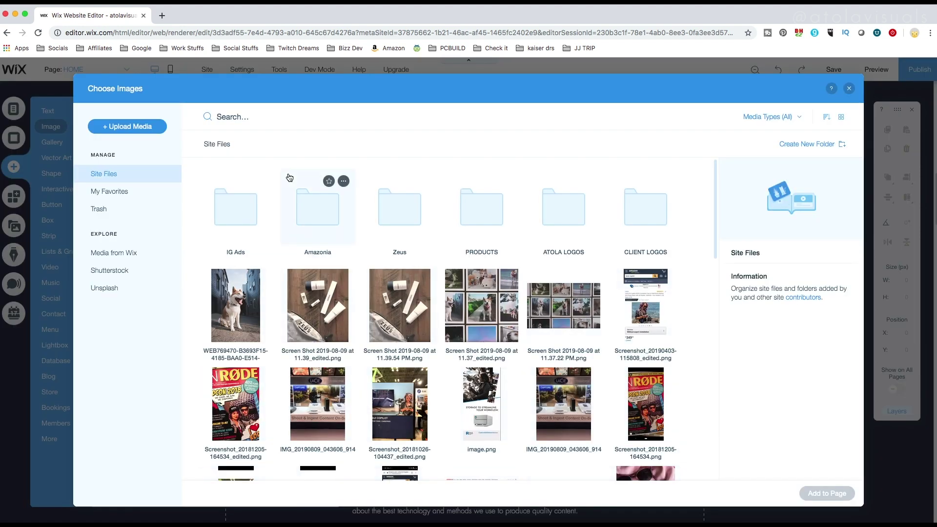
pyautogui.click(233, 308)
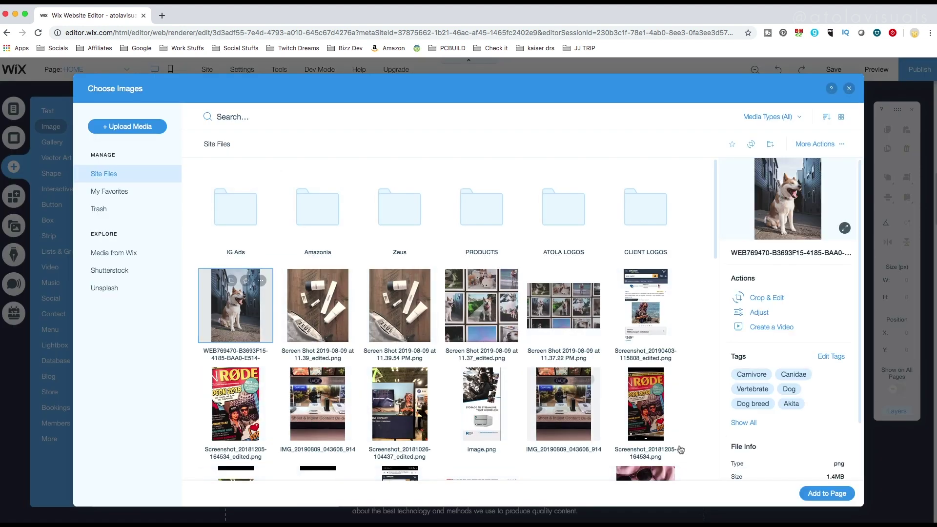
pyautogui.click(827, 494)
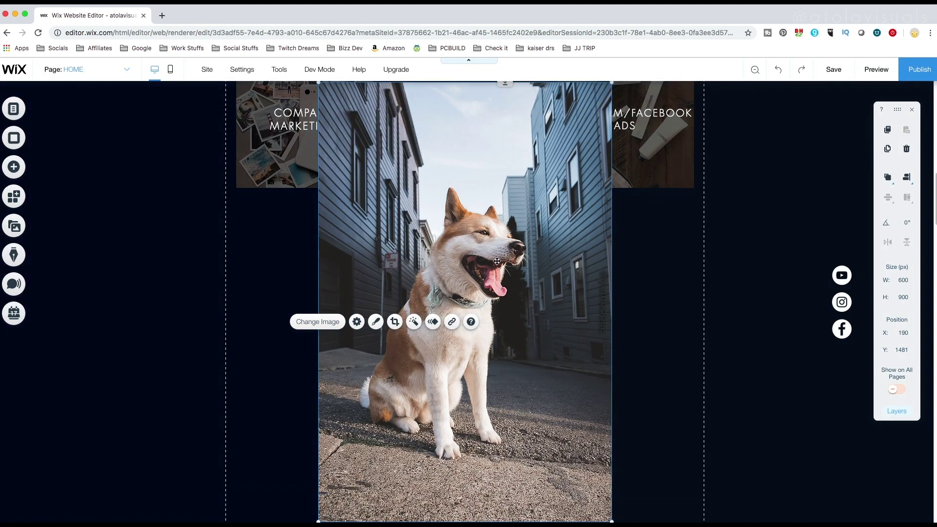
# - Shrink the dog photo to about 304 px wide and move it beside the BTS tile
pyautogui.moveTo(508, 252); pyautogui.dragTo(347, 295)
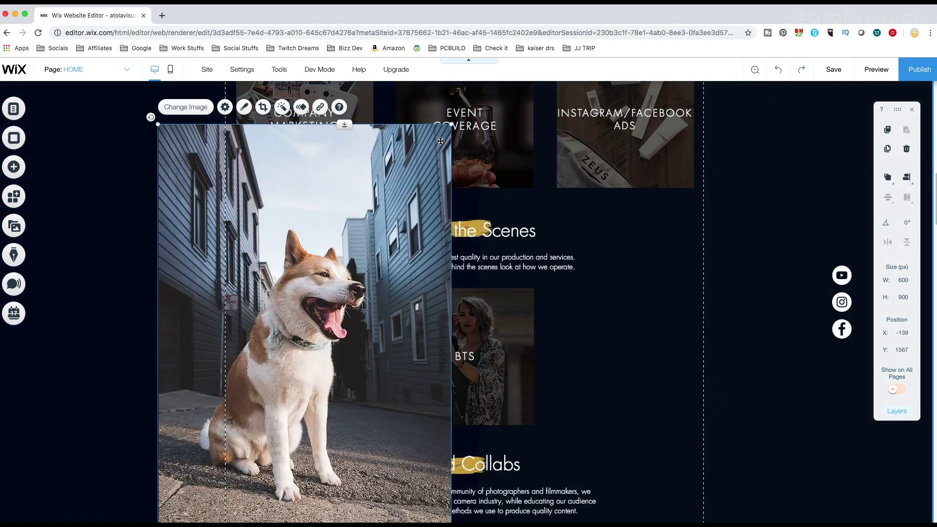
pyautogui.moveTo(450, 126); pyautogui.dragTo(288, 340)
pyautogui.moveTo(256, 425); pyautogui.dragTo(333, 313)
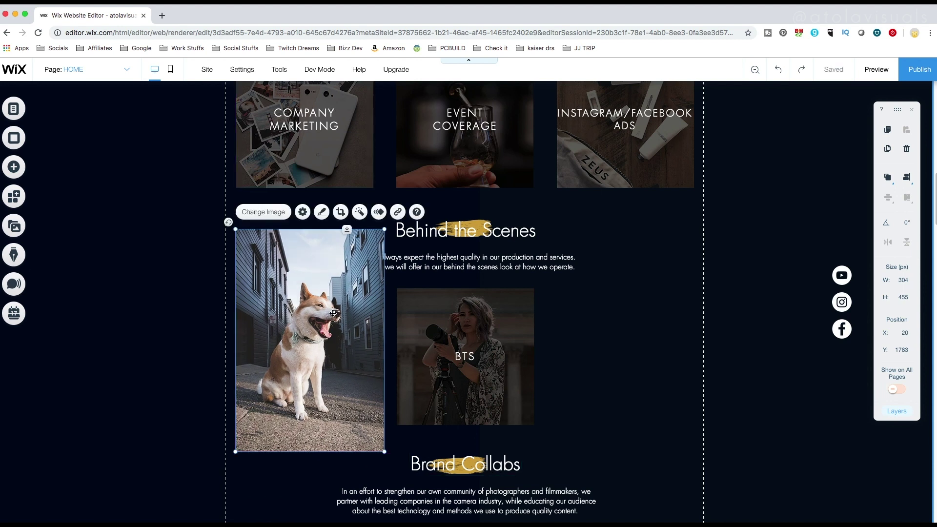
# - Crop the dog photo to a 304 × 304 square and line it up with the BTS tile
pyautogui.click(340, 212)
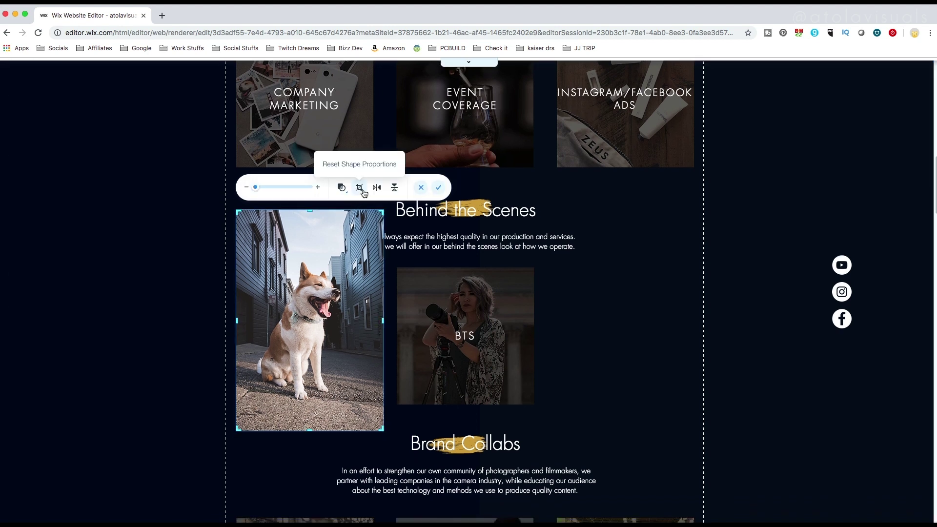
pyautogui.click(362, 190)
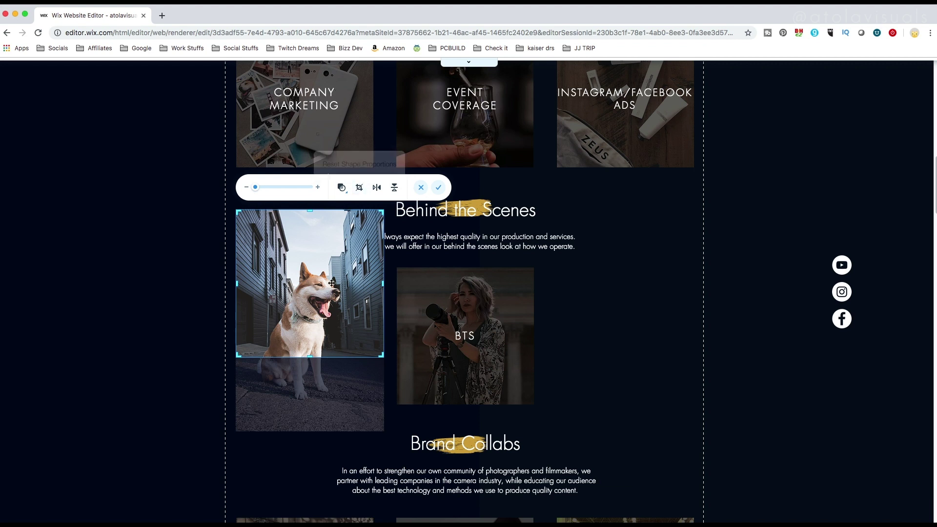
pyautogui.moveTo(325, 306); pyautogui.dragTo(326, 243)
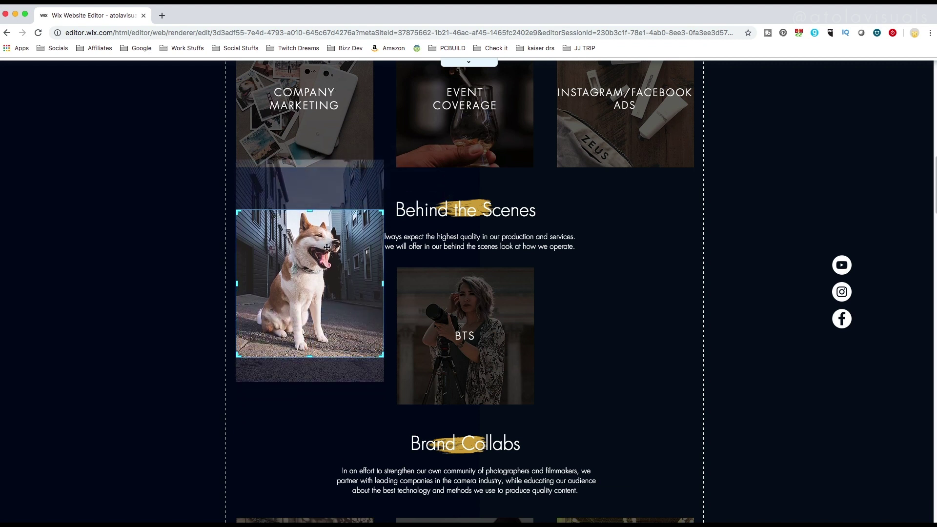
pyautogui.moveTo(252, 187); pyautogui.dragTo(222, 197)
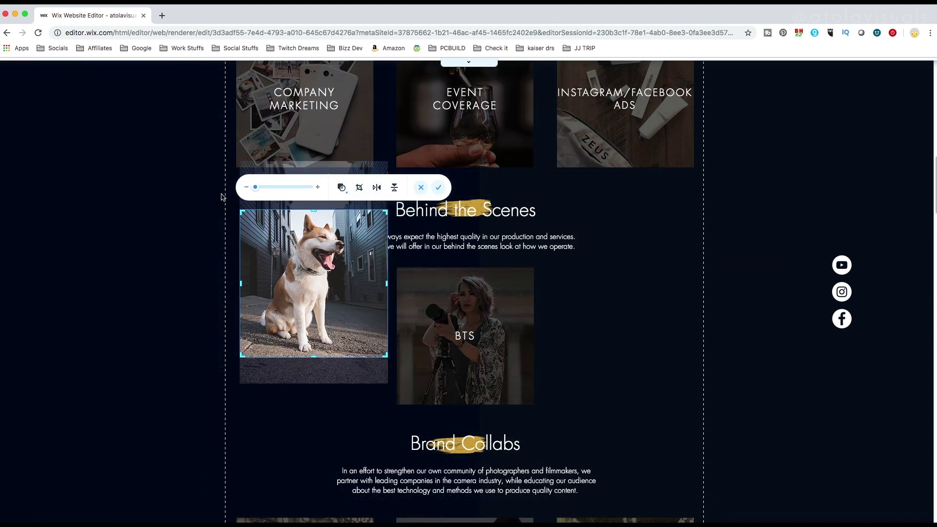
pyautogui.click(438, 189)
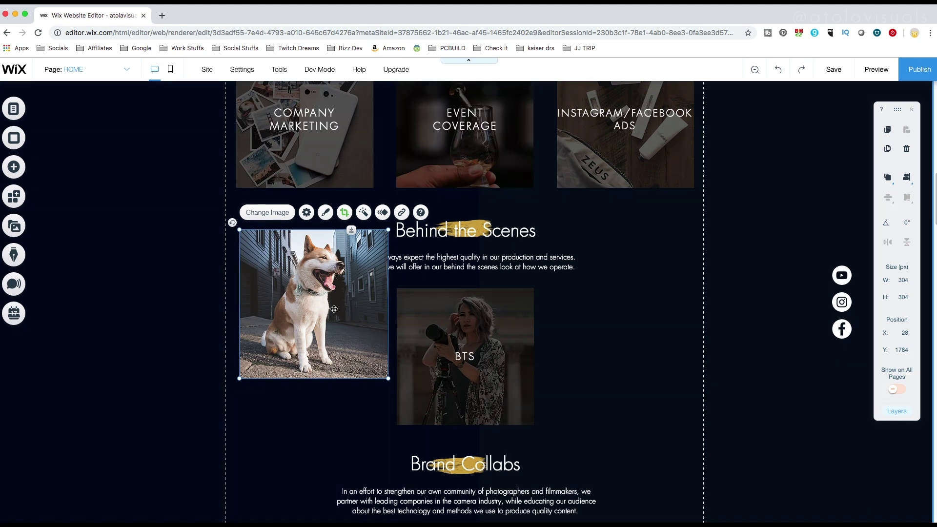
pyautogui.moveTo(330, 324); pyautogui.dragTo(328, 360)
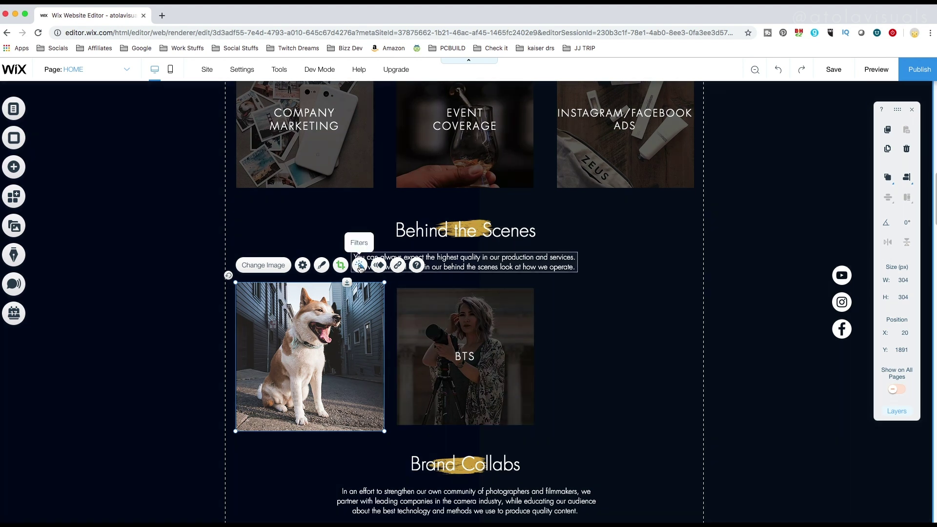
# - Apply the Darken filter to the dog tile photo
pyautogui.click(360, 266)
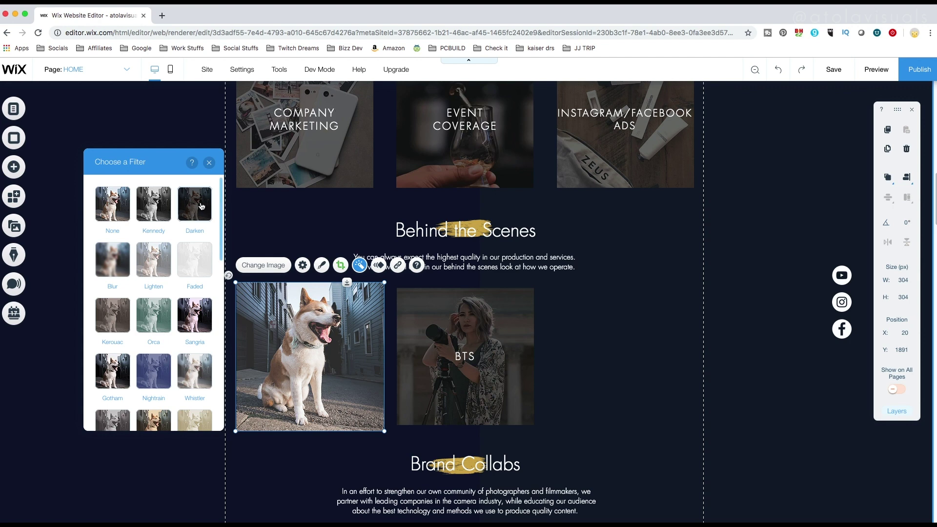
pyautogui.click(200, 205)
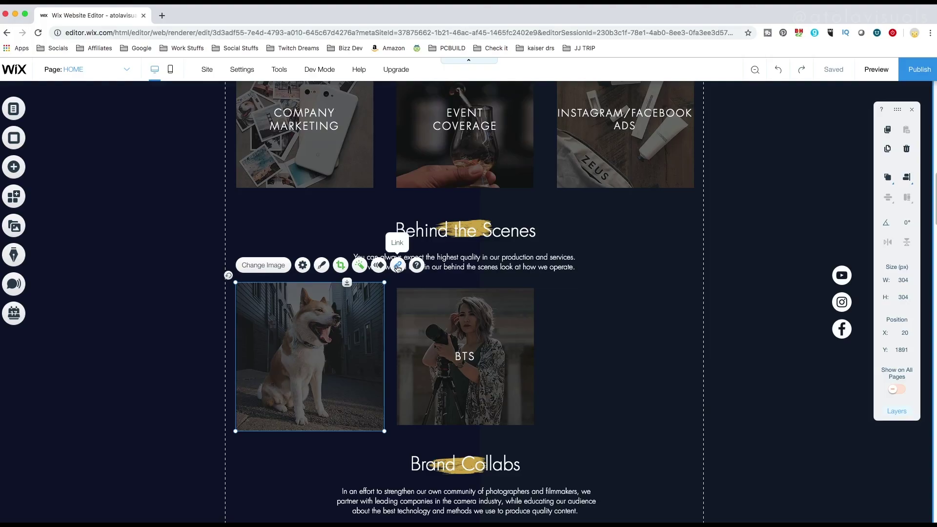
# - Link the dog tile to the EVENT COVERAGE page, opening in the current window
pyautogui.click(397, 265)
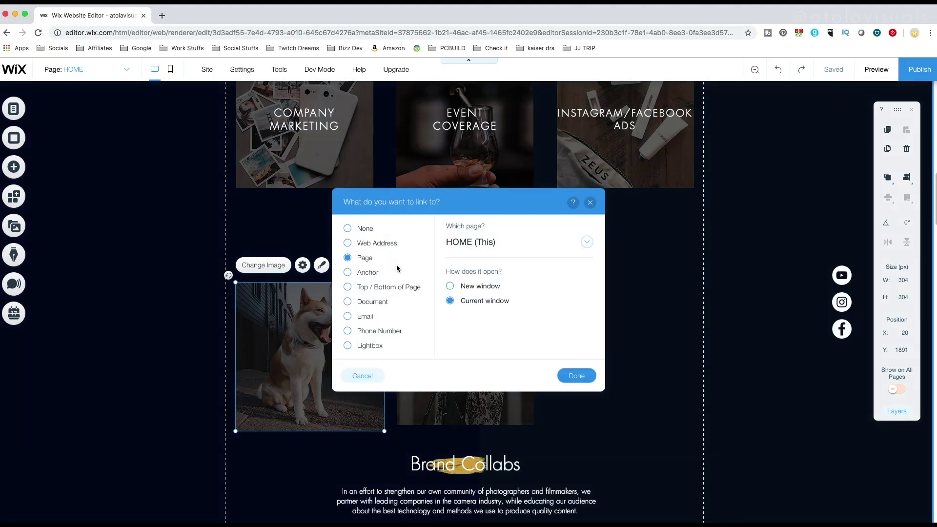
pyautogui.click(347, 243)
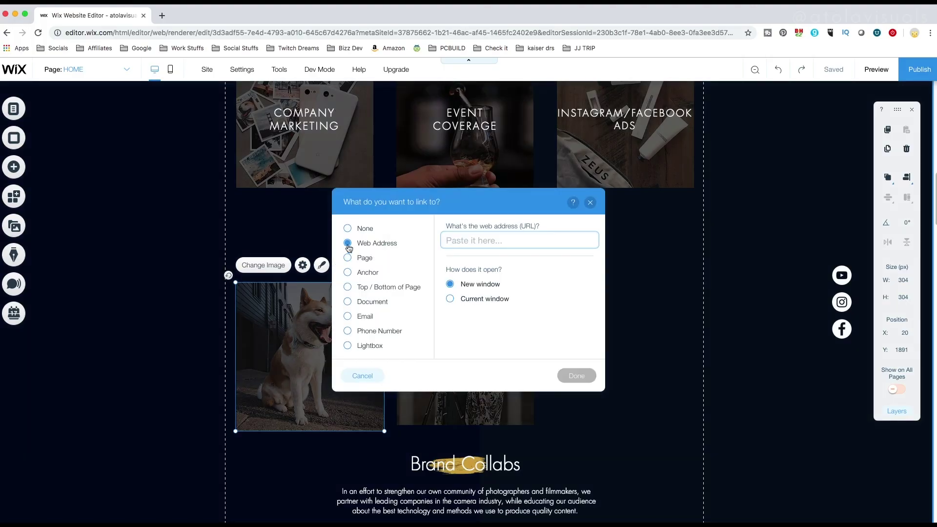
pyautogui.click(347, 258)
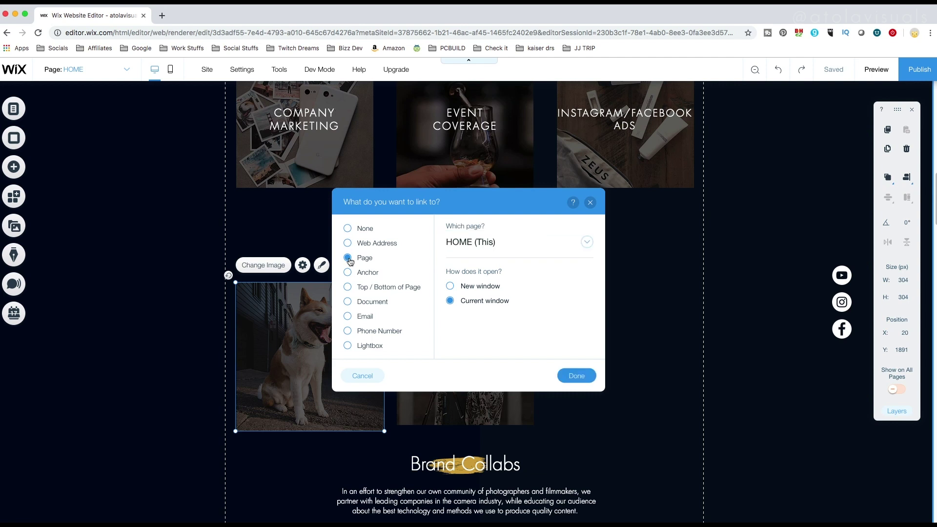
pyautogui.click(348, 273)
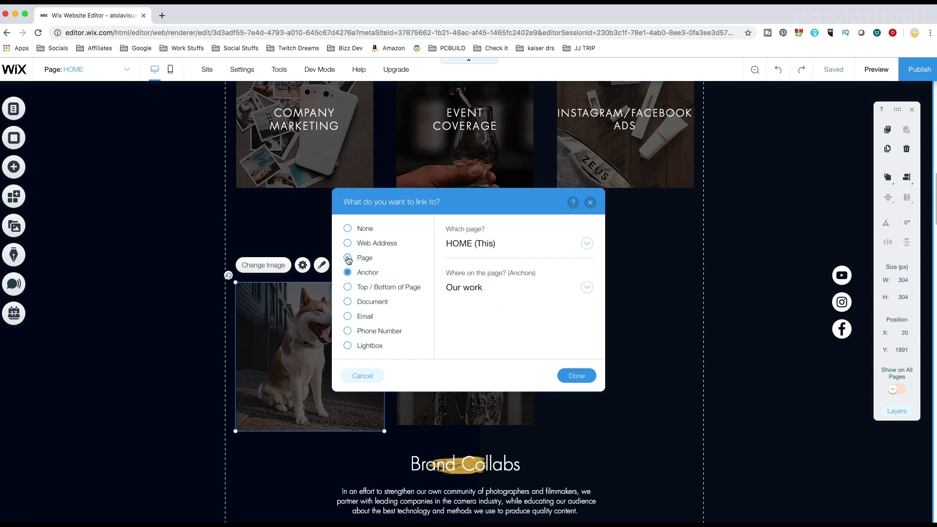
pyautogui.click(348, 259)
pyautogui.click(453, 258)
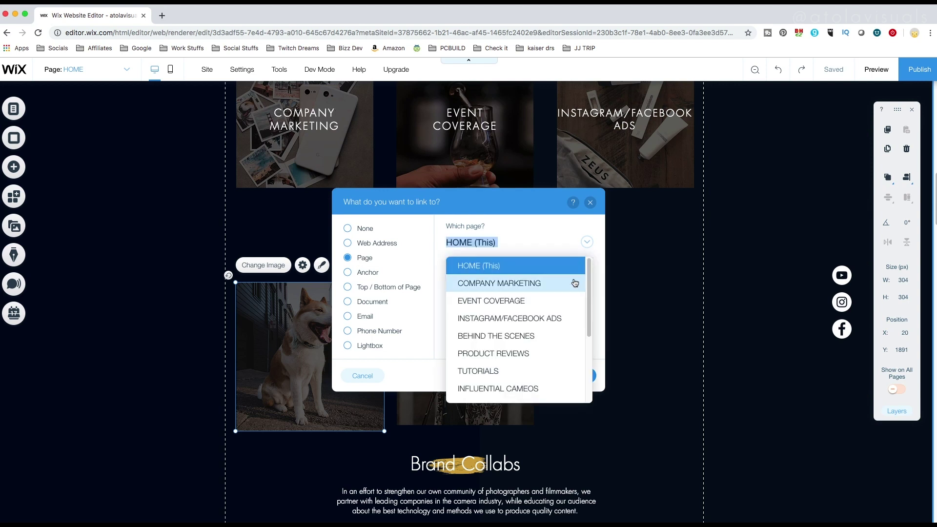
pyautogui.scroll(-2, 574, 281)
pyautogui.scroll(-1, 575, 283)
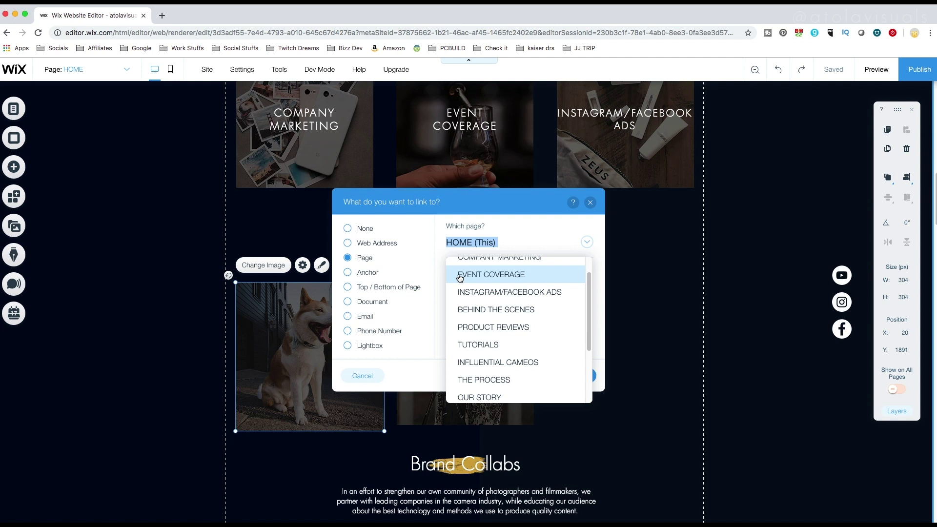
pyautogui.click(460, 275)
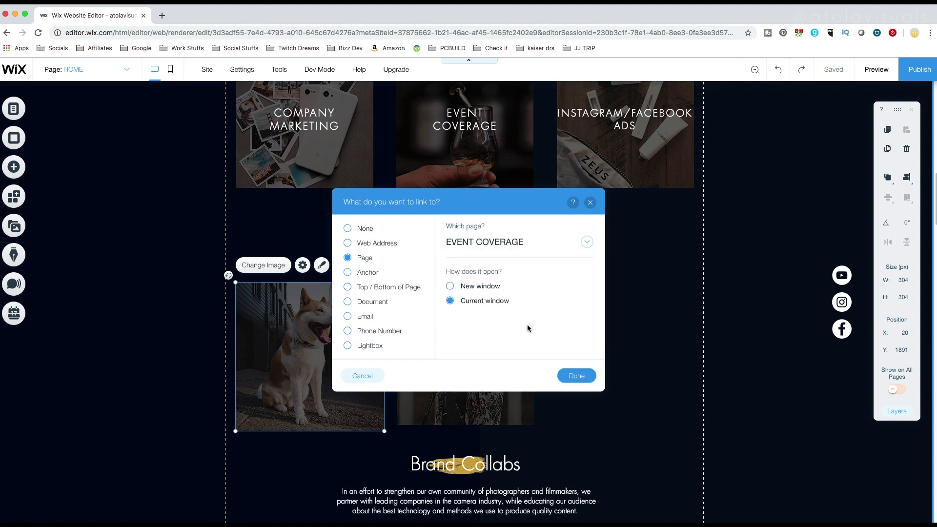
pyautogui.click(576, 376)
# - Place a Heading 2 text box over the dog tile and start editing its text
pyautogui.click(13, 167)
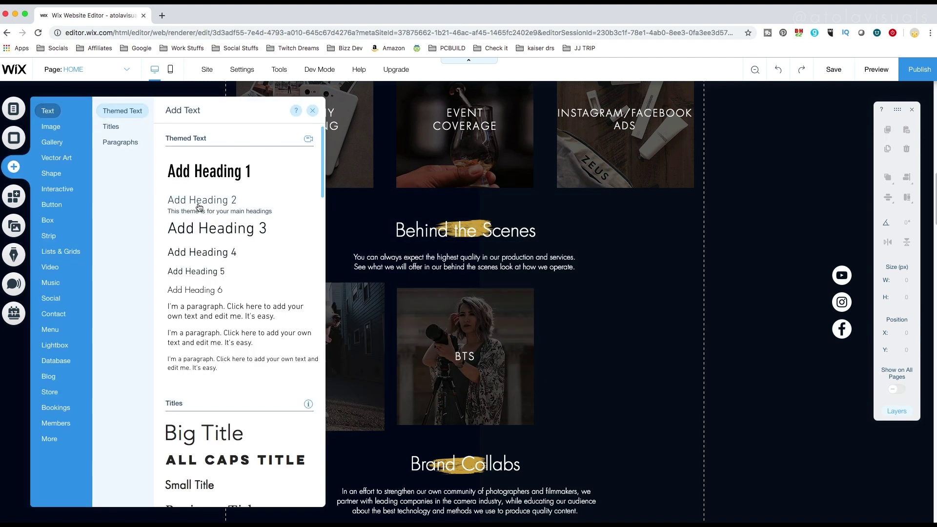
pyautogui.moveTo(198, 206); pyautogui.dragTo(292, 341)
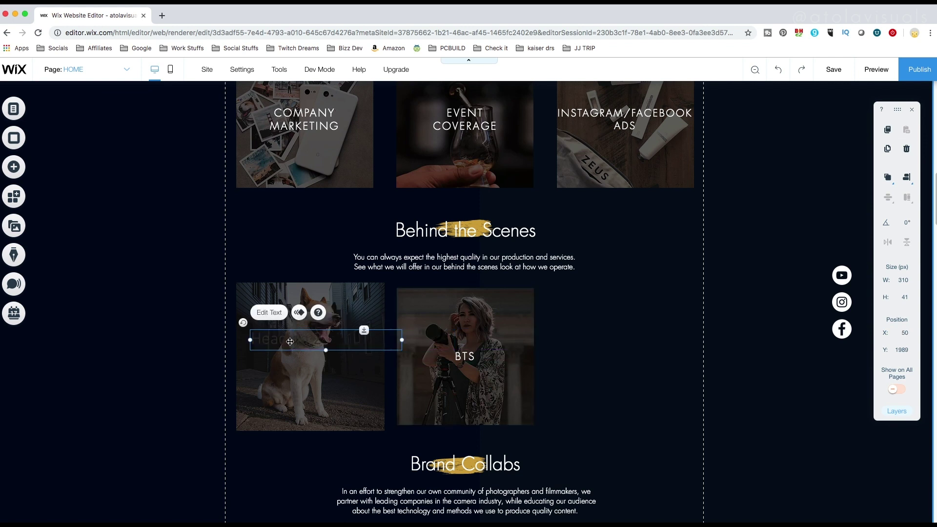
pyautogui.click(269, 313)
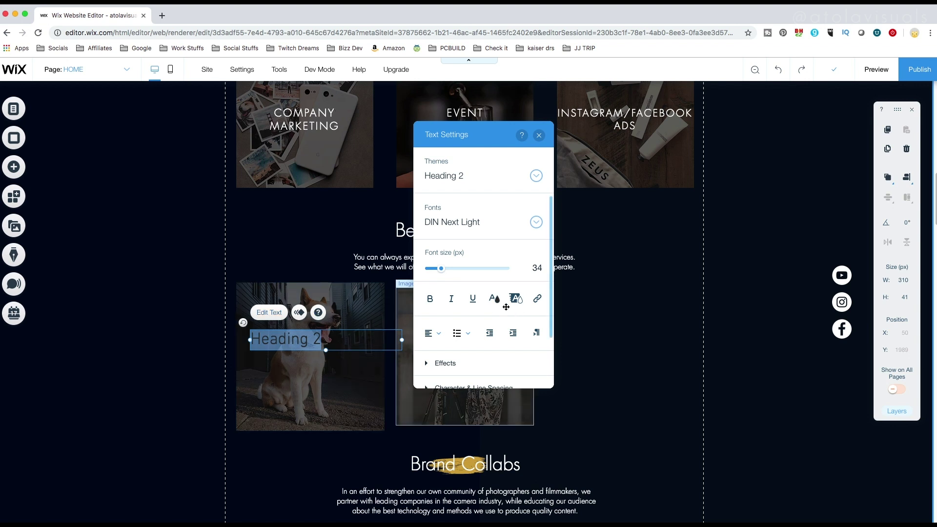
# - Colour the dog tile heading light grey, trying other palettes but keeping the original dark navy one
pyautogui.click(494, 299)
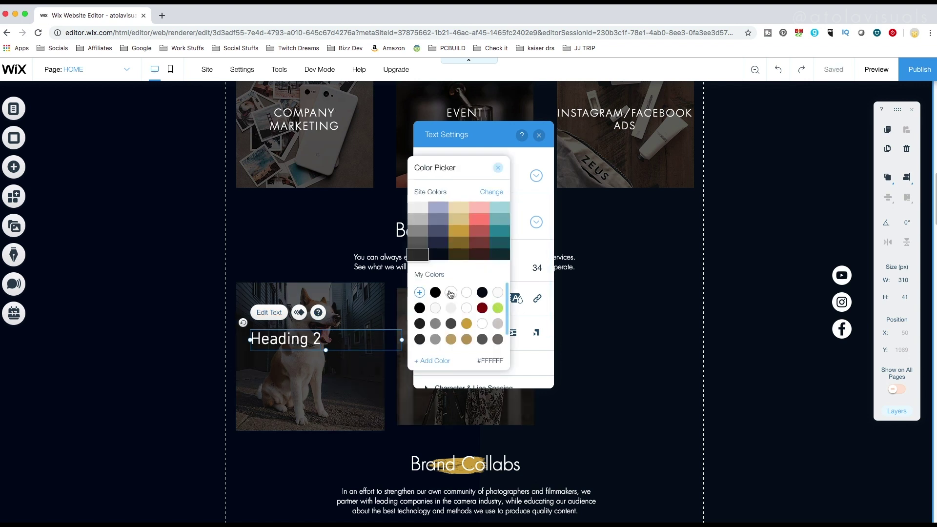
pyautogui.click(419, 209)
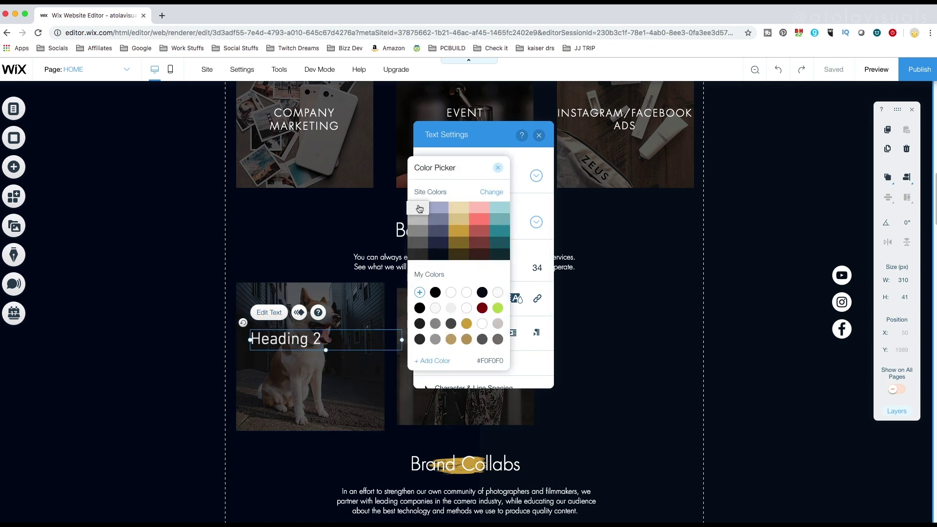
pyautogui.click(491, 192)
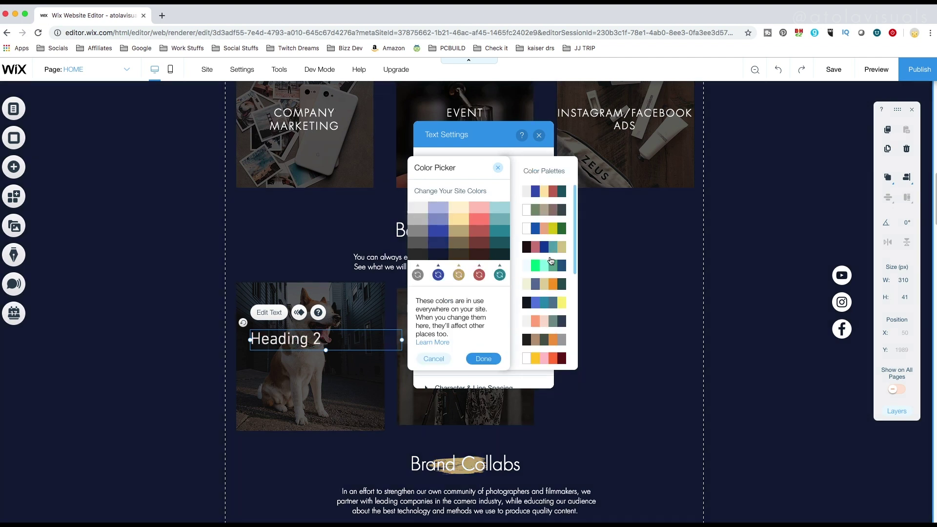
pyautogui.click(545, 247)
pyautogui.scroll(-1, 549, 273)
pyautogui.click(546, 296)
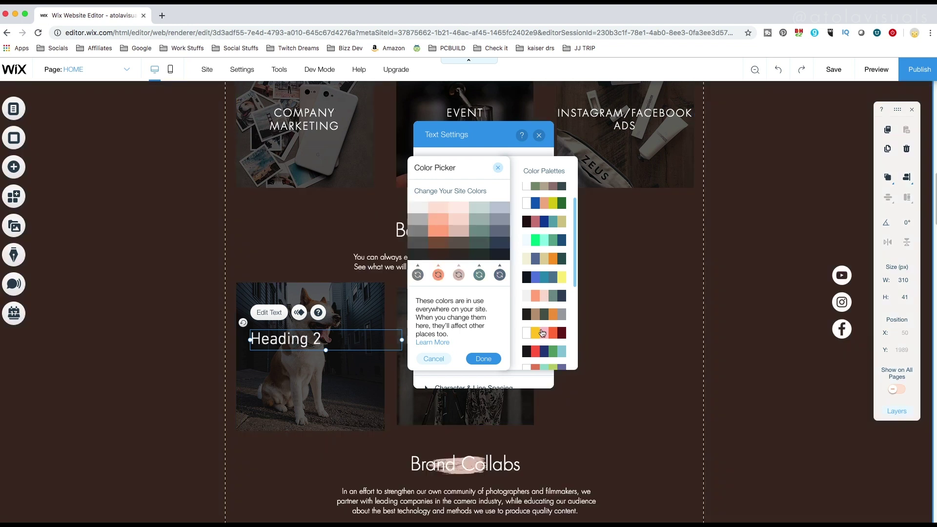
pyautogui.click(543, 335)
pyautogui.click(544, 221)
pyautogui.click(544, 222)
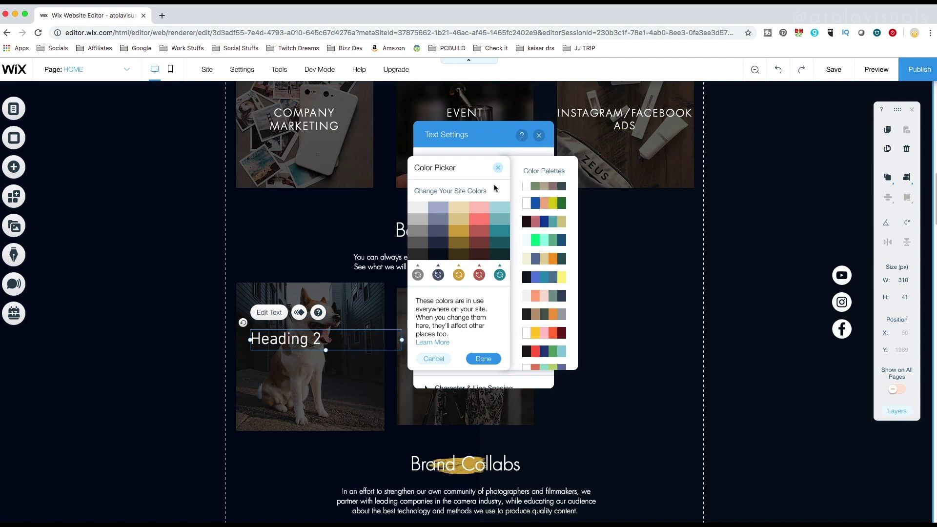
pyautogui.click(417, 211)
pyautogui.click(416, 213)
# - Style the YUMI heading in Futura Light at 33 px
pyautogui.click(490, 360)
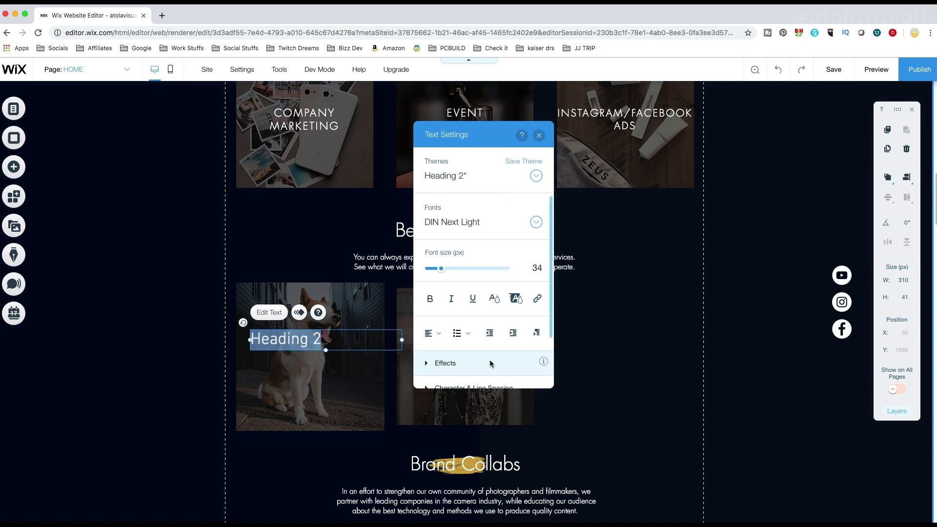
pyautogui.click(536, 223)
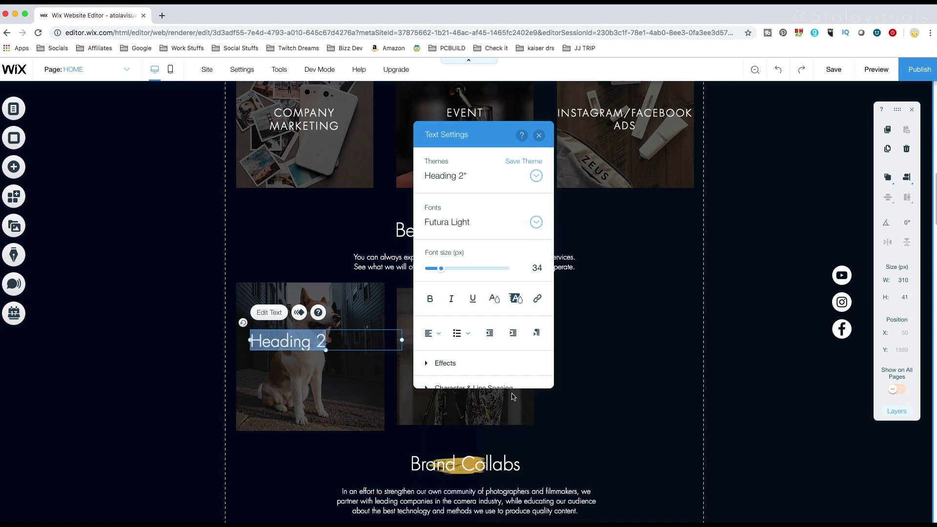
pyautogui.click(512, 398)
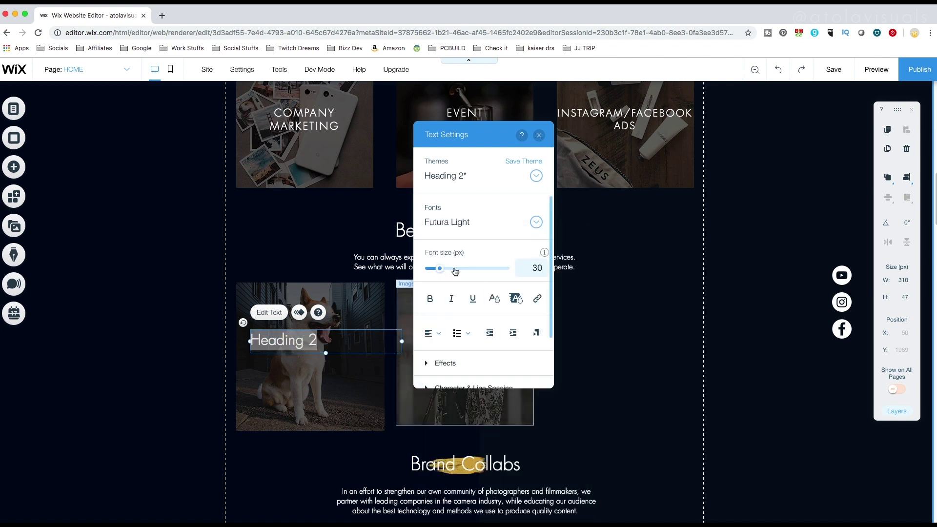
pyautogui.moveTo(455, 272); pyautogui.dragTo(449, 272)
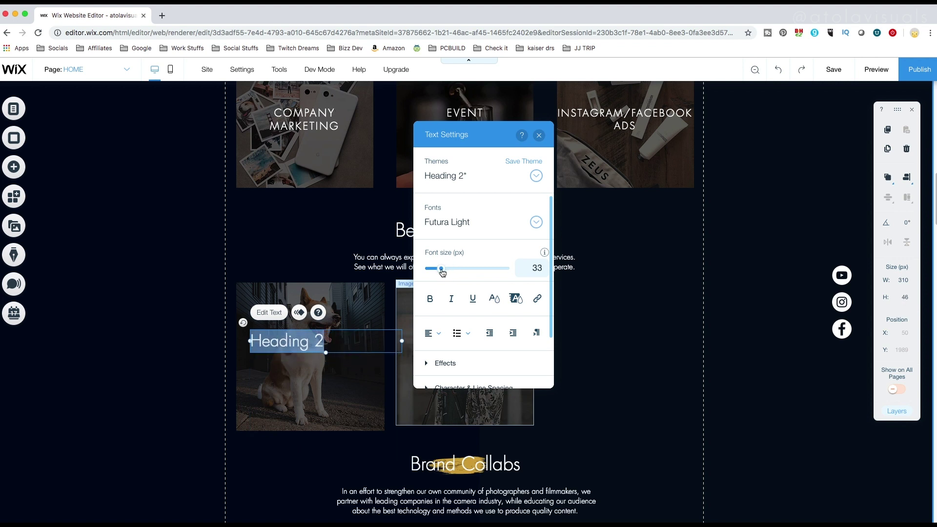
pyautogui.click(438, 337)
# - Centre the YUMI heading on the dog photo and align the BTS image beside it
pyautogui.click(438, 350)
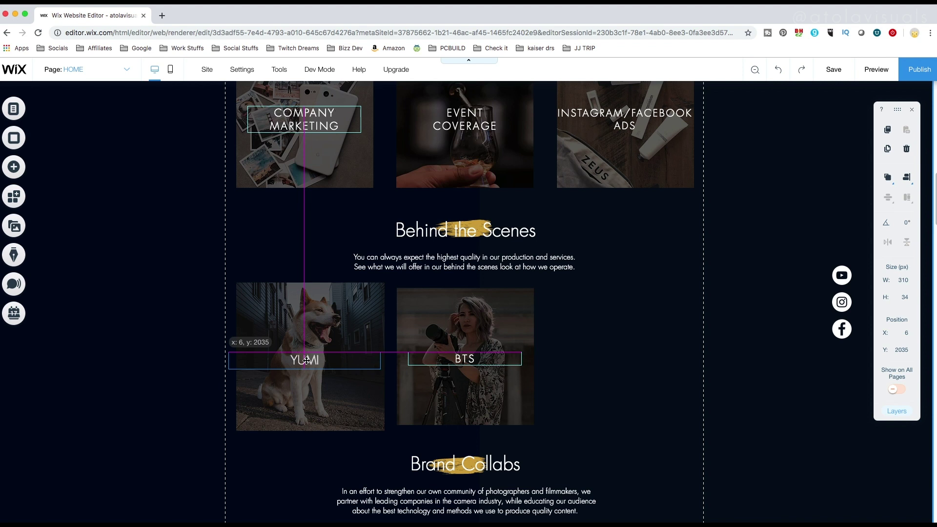
pyautogui.moveTo(307, 356); pyautogui.dragTo(308, 351)
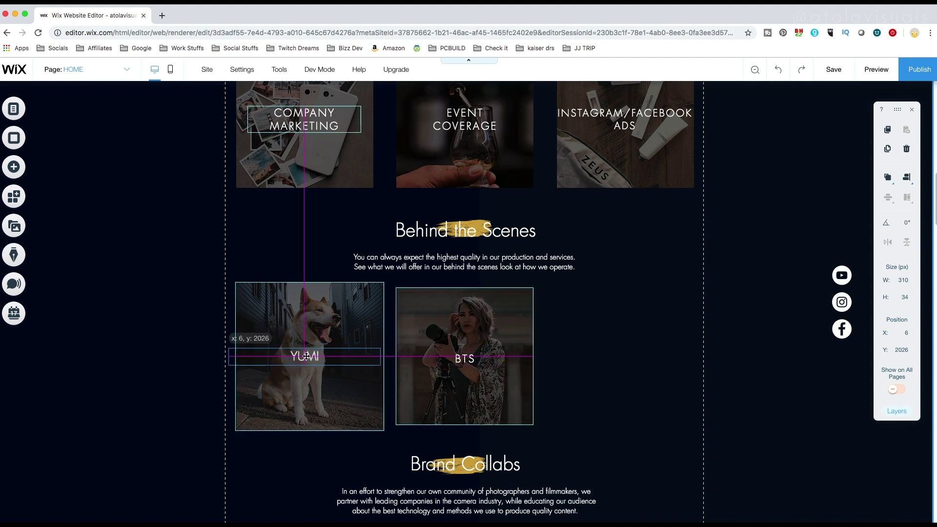
pyautogui.moveTo(306, 356); pyautogui.dragTo(306, 356)
pyautogui.moveTo(474, 322)
pyautogui.mouseDown()
pyautogui.moveTo(584, 325)
pyautogui.moveTo(465, 325)
pyautogui.moveTo(474, 326)
pyautogui.mouseUp()
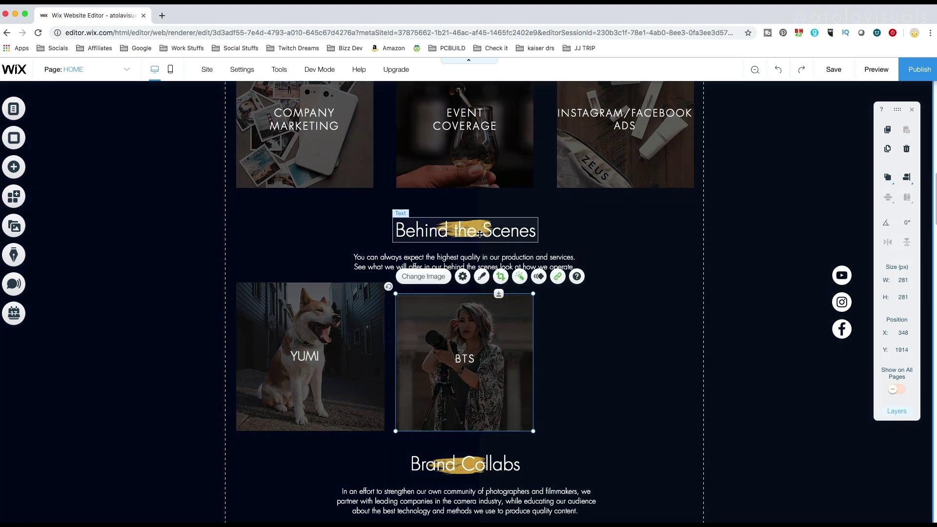
pyautogui.moveTo(480, 234); pyautogui.dragTo(479, 238)
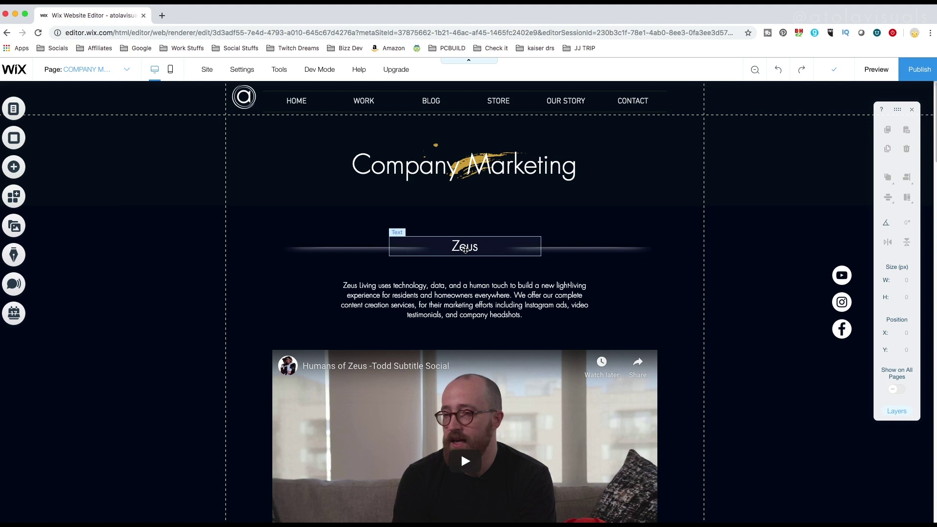
# - Scroll down through the Company Marketing page to review its content
pyautogui.scroll(-1, 465, 249)
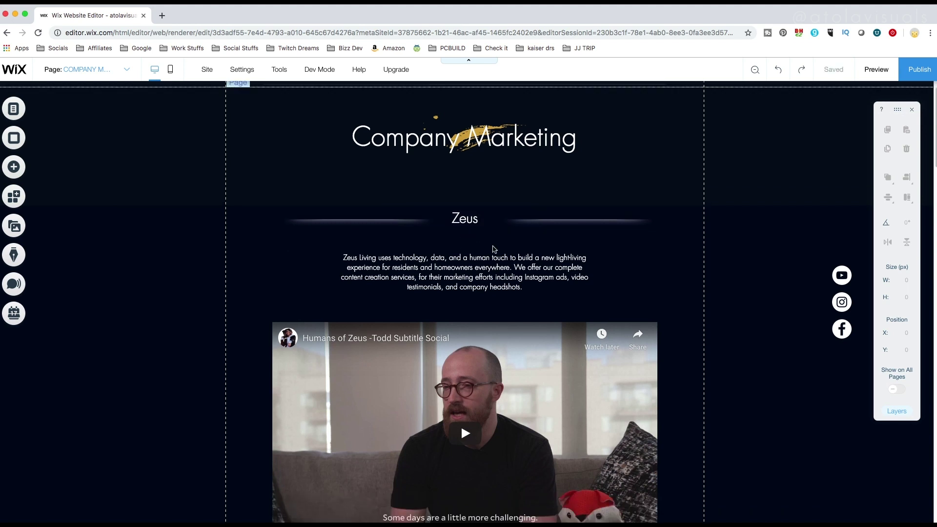
pyautogui.scroll(-1, 502, 249)
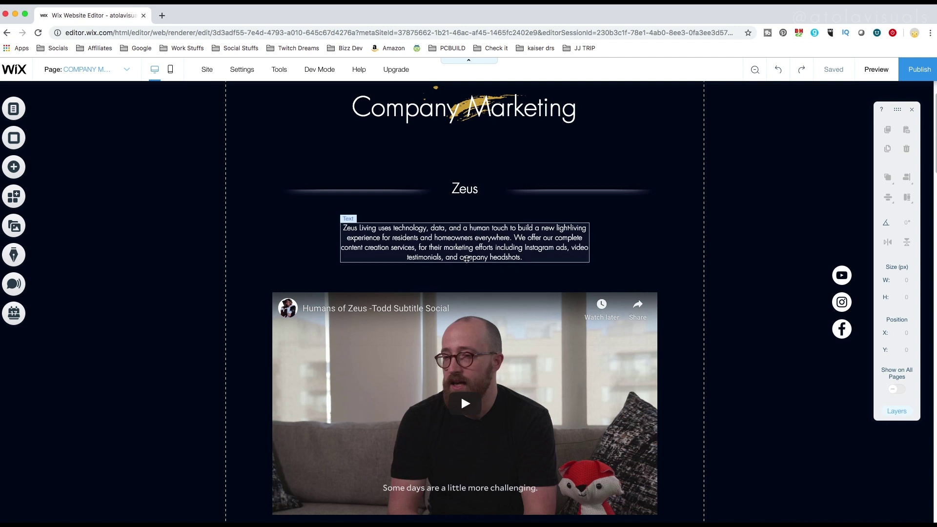
pyautogui.scroll(-2, 459, 302)
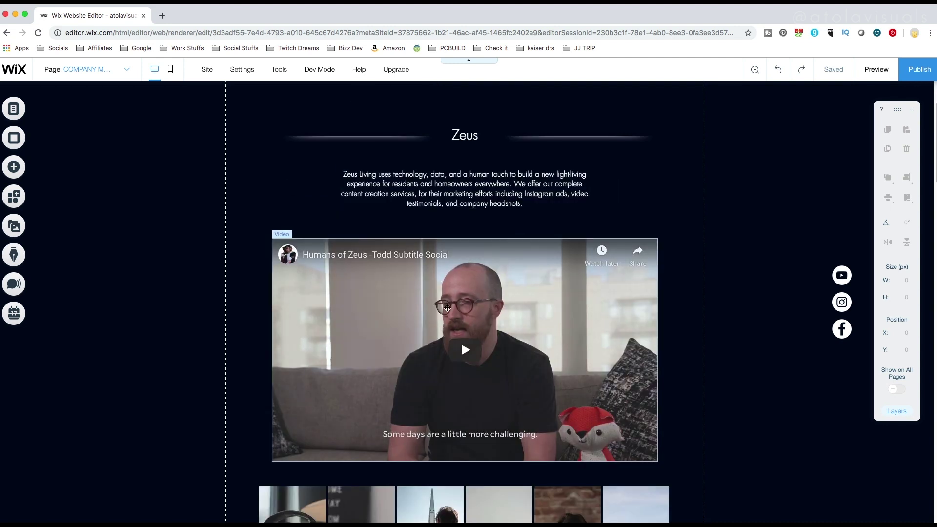
pyautogui.scroll(-5, 459, 302)
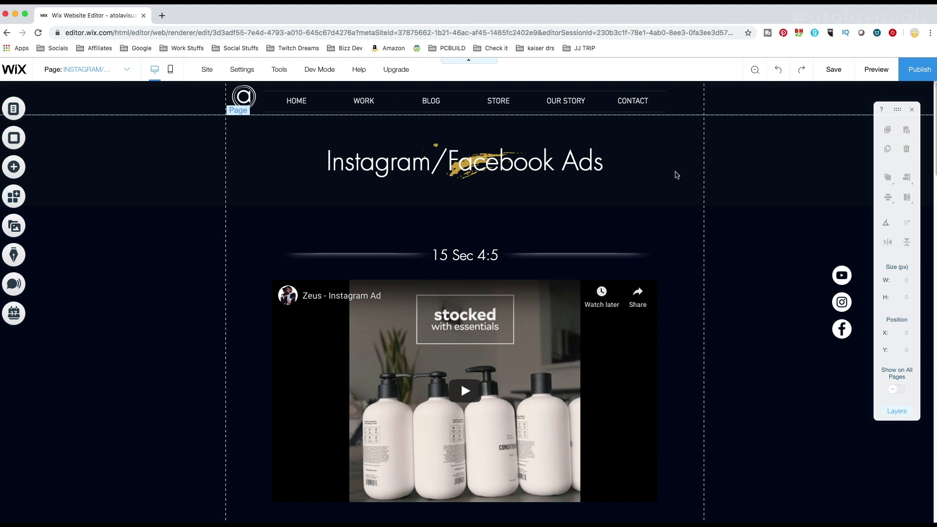
pyautogui.scroll(-2, 676, 174)
# - Review the Instagram ad video and scroll through the Instagram/Facebook Ads and Product Reviews pages
pyautogui.click(471, 357)
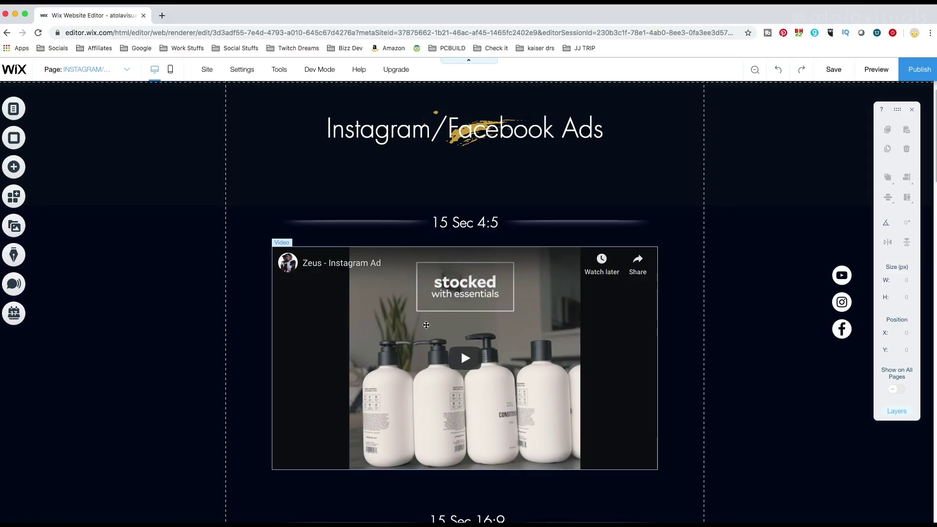
pyautogui.scroll(-5, 484, 331)
pyautogui.scroll(-8, 535, 443)
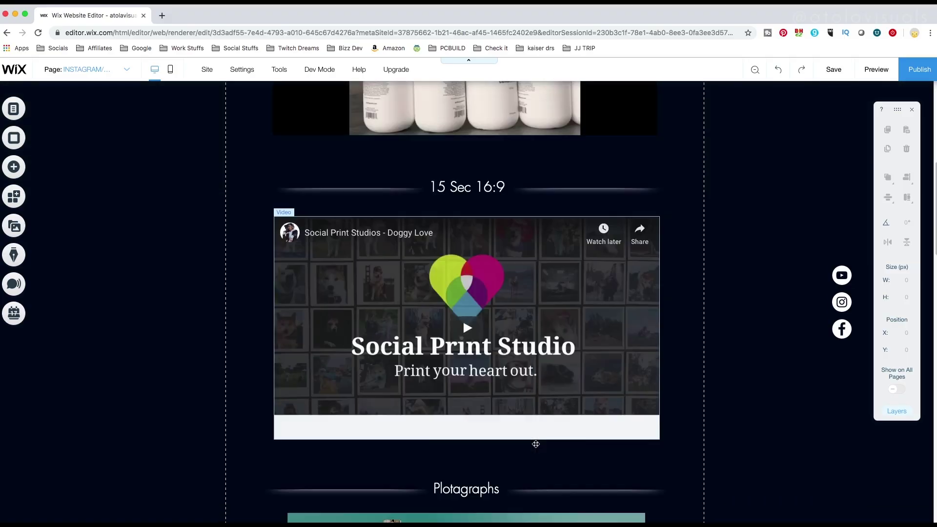
pyautogui.scroll(-15, 686, 407)
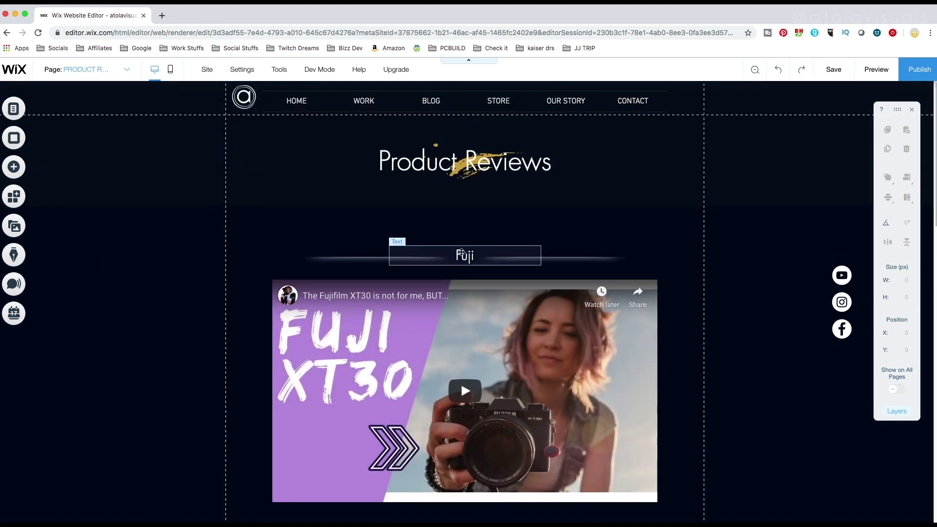
pyautogui.scroll(-9, 364, 237)
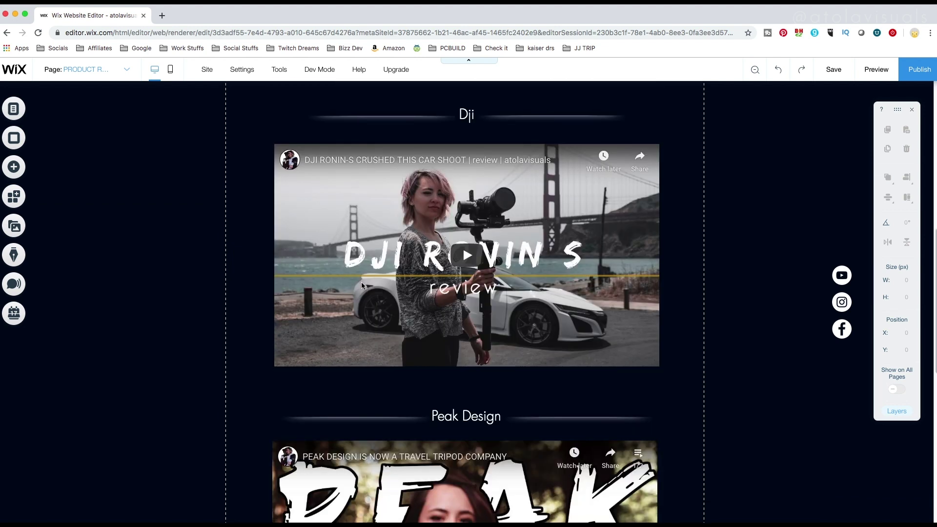
pyautogui.scroll(-5, 361, 282)
# - Switch to the Tutorials page and scroll down through it
pyautogui.click(102, 69)
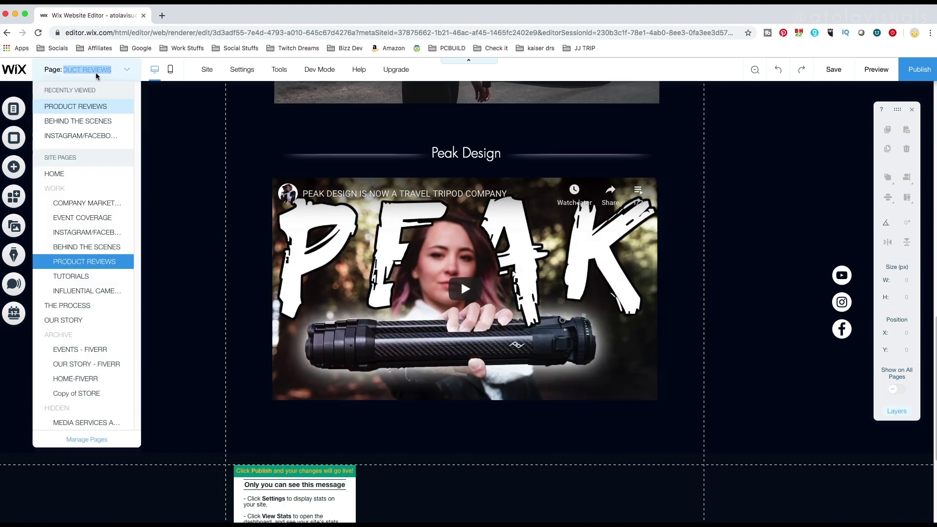
pyautogui.click(107, 276)
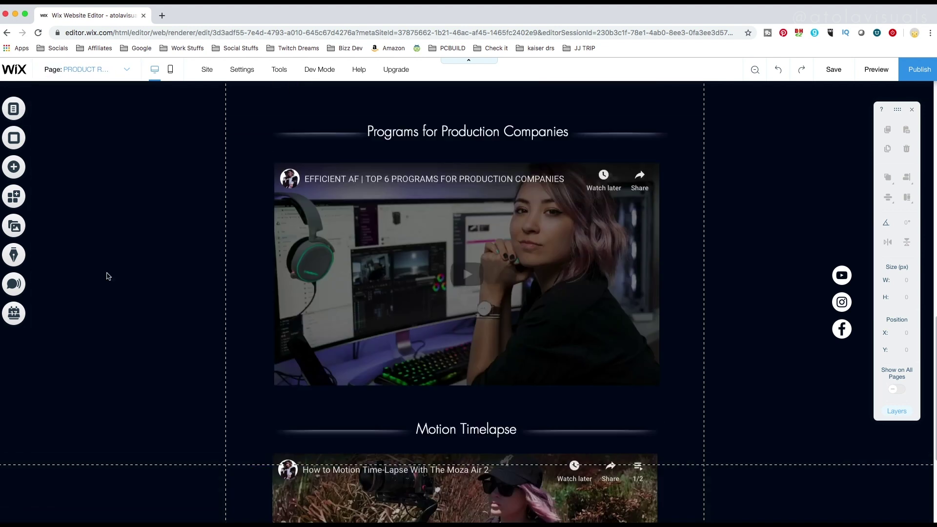
pyautogui.scroll(-2, 316, 261)
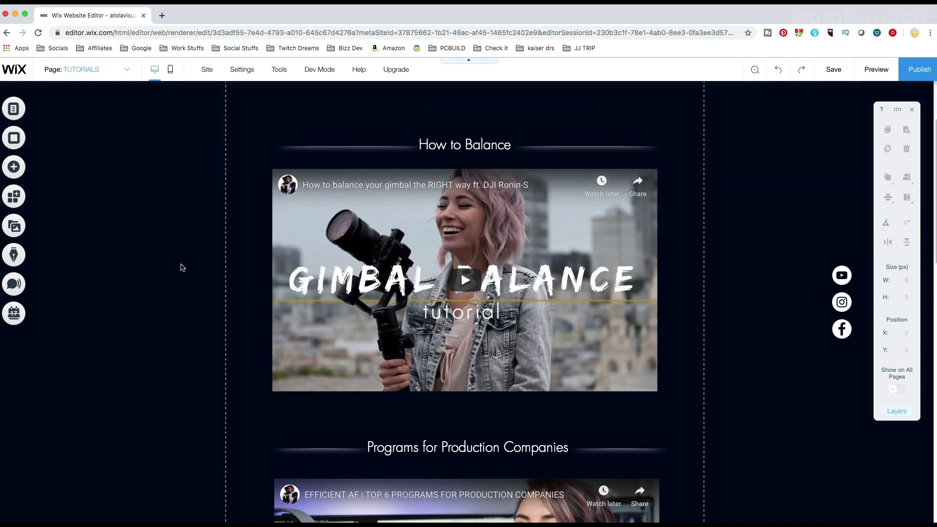
pyautogui.scroll(-6, 181, 268)
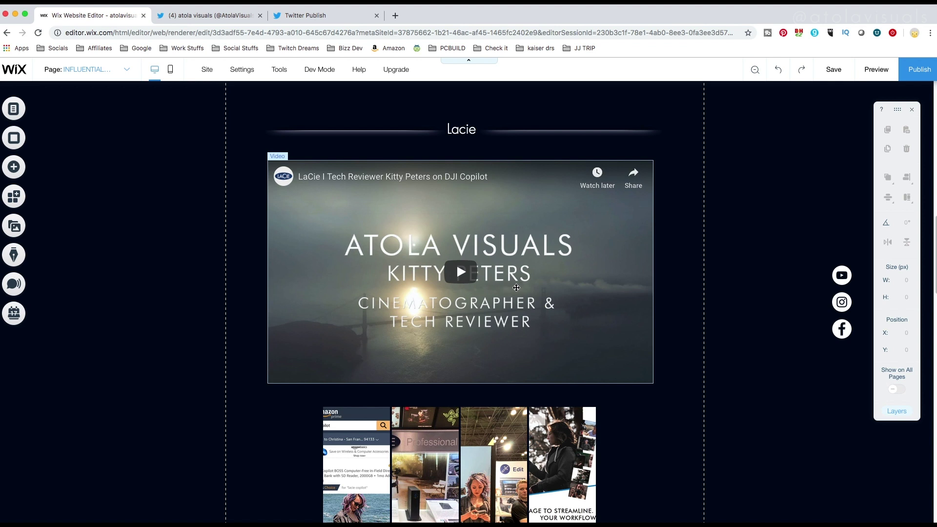
# - Scroll to the Lacie video on the Featured In page and preview the site
pyautogui.scroll(-3, 516, 288)
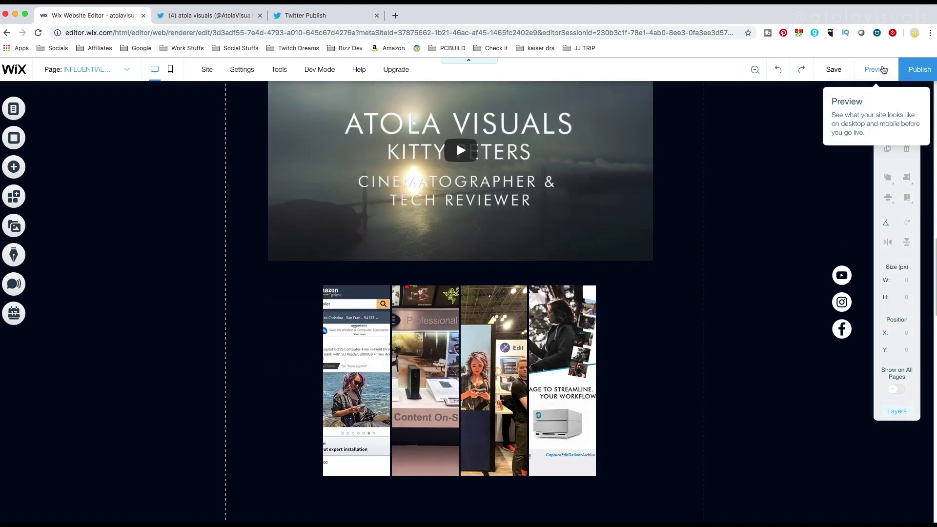
pyautogui.click(883, 70)
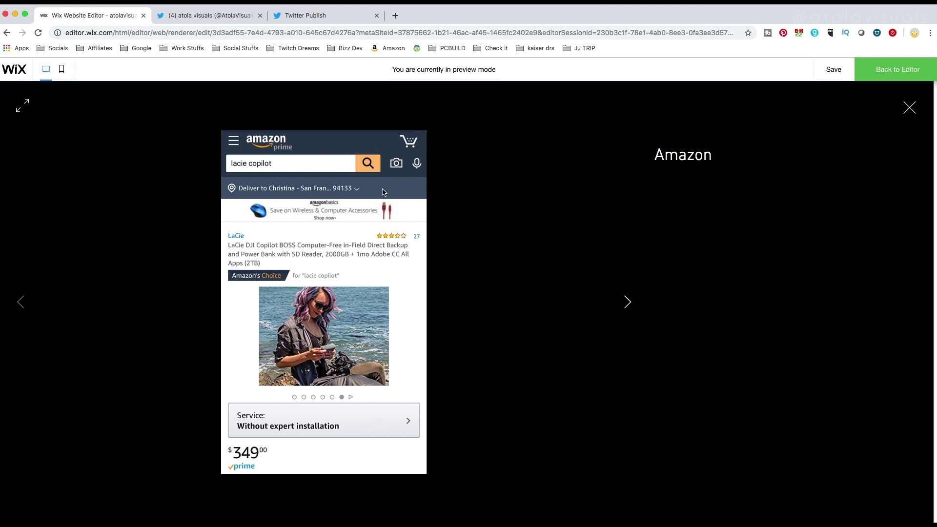
pyautogui.click(627, 302)
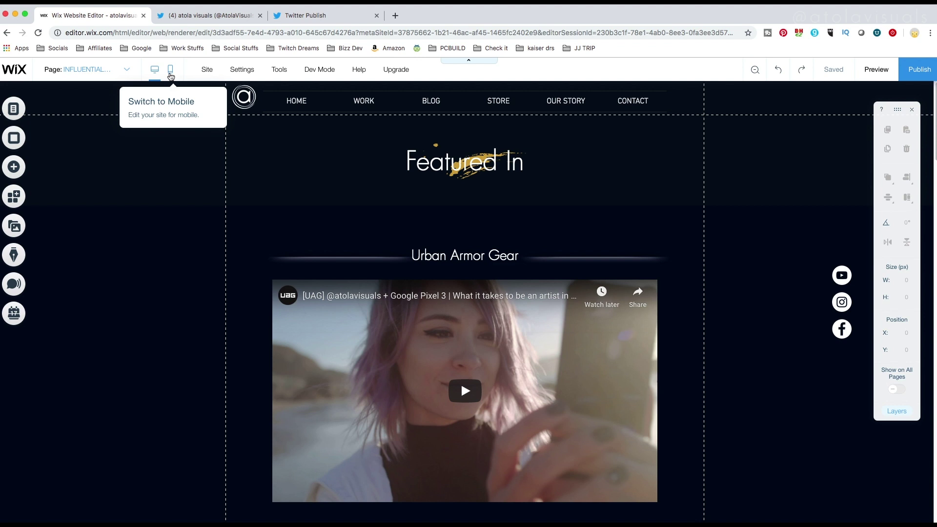
# - Check the site's mobile layout, then publish the site live
pyautogui.click(170, 72)
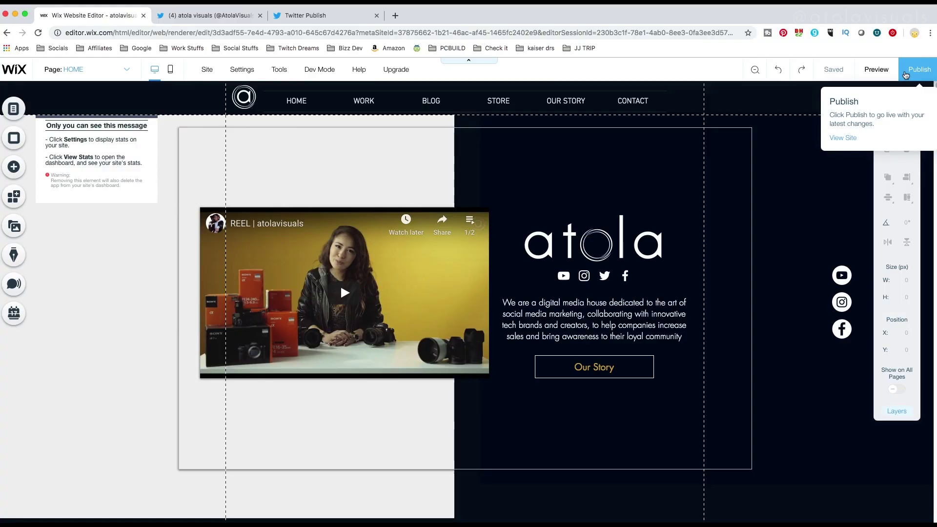
pyautogui.click(905, 73)
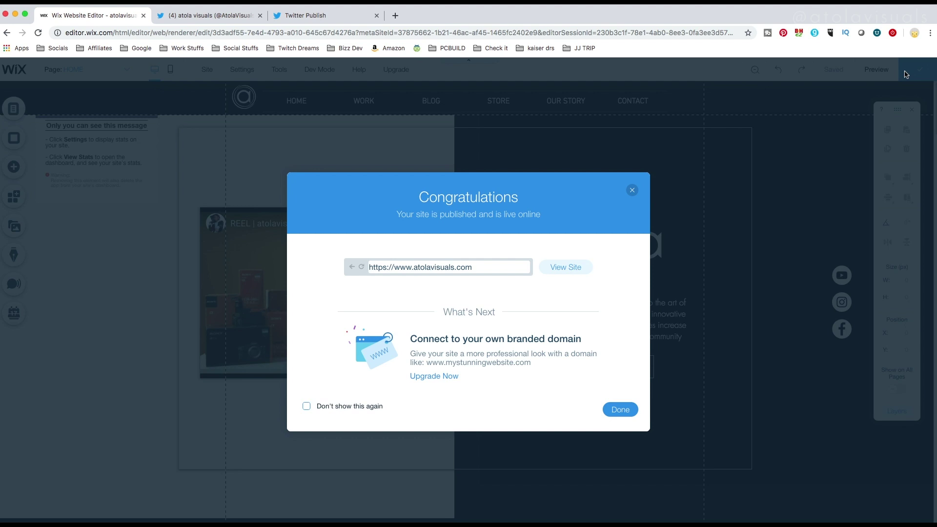